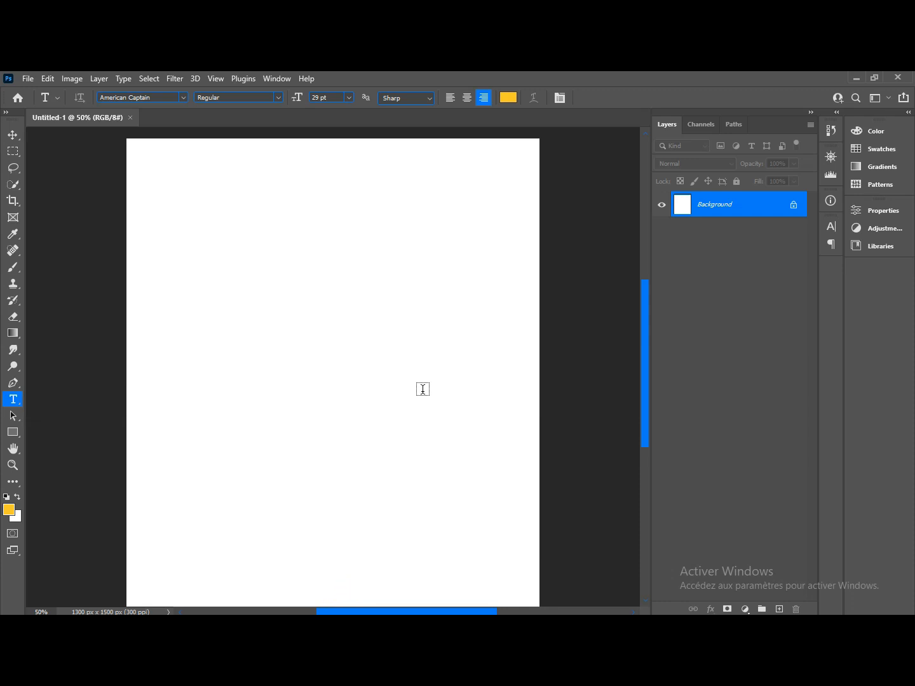
- Add the text THINK in near-black (#060606) near the middle of the canvas, using 29 pt American Captain
{"action": "left_click", "coordinate": [422, 388]}
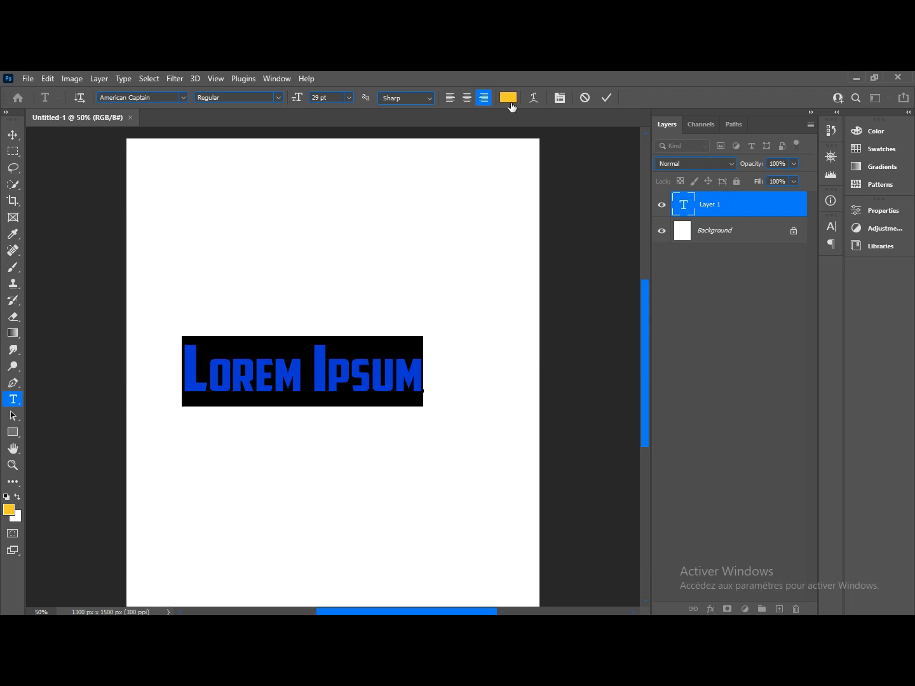
{"action": "left_click", "coordinate": [508, 98]}
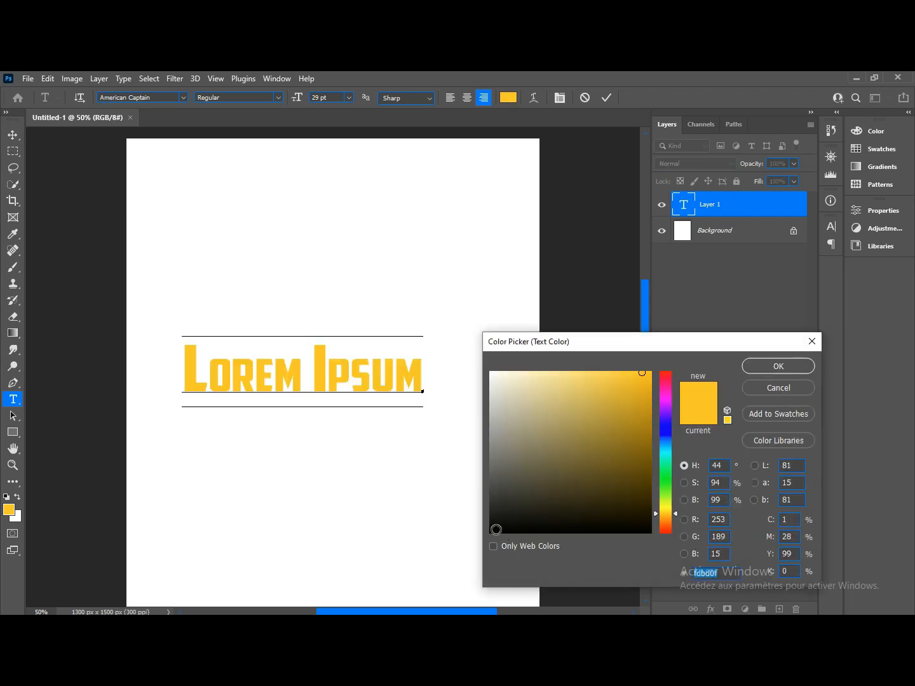
{"action": "left_click", "coordinate": [495, 529]}
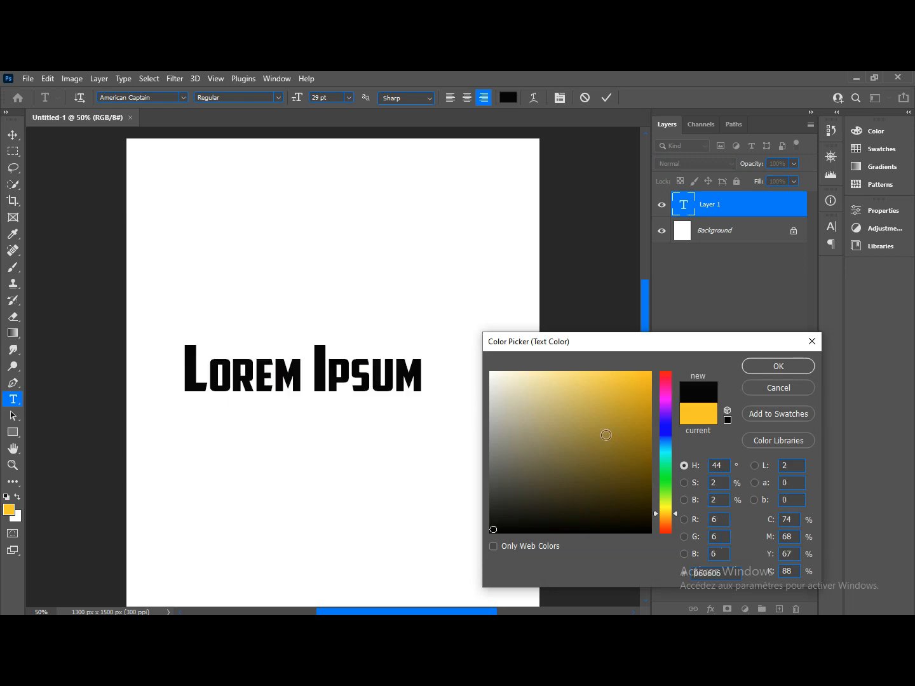
{"action": "left_click", "coordinate": [766, 367]}
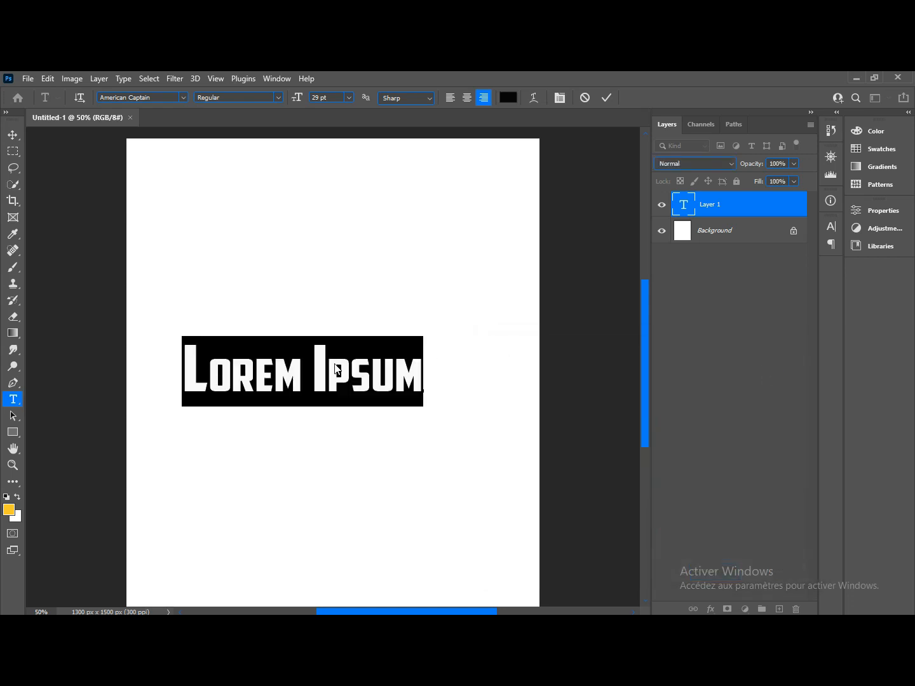
{"action": "key", "text": "BackSpace"}
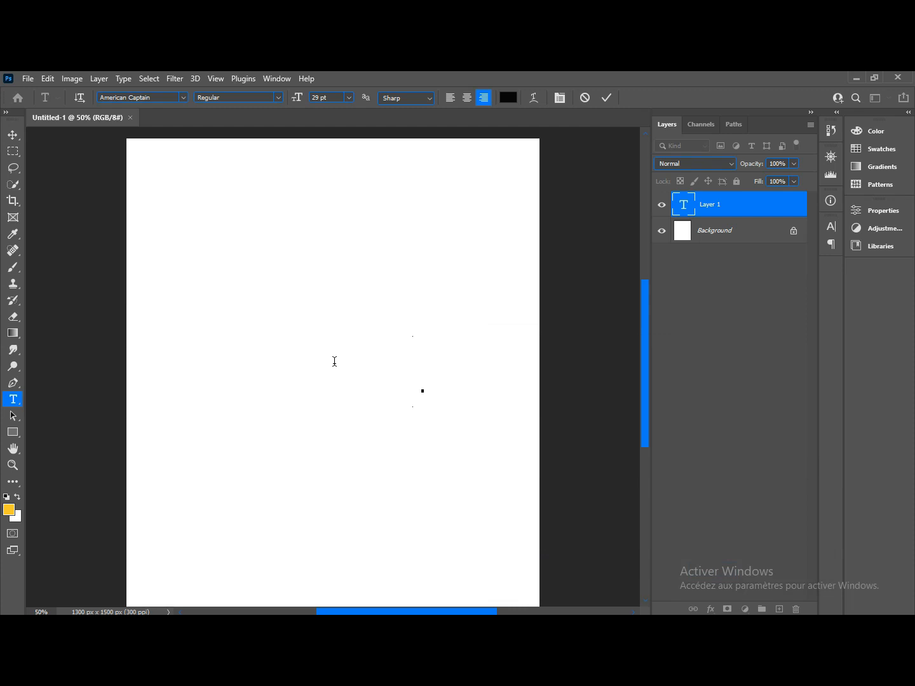
{"action": "type", "text": "THINK"}
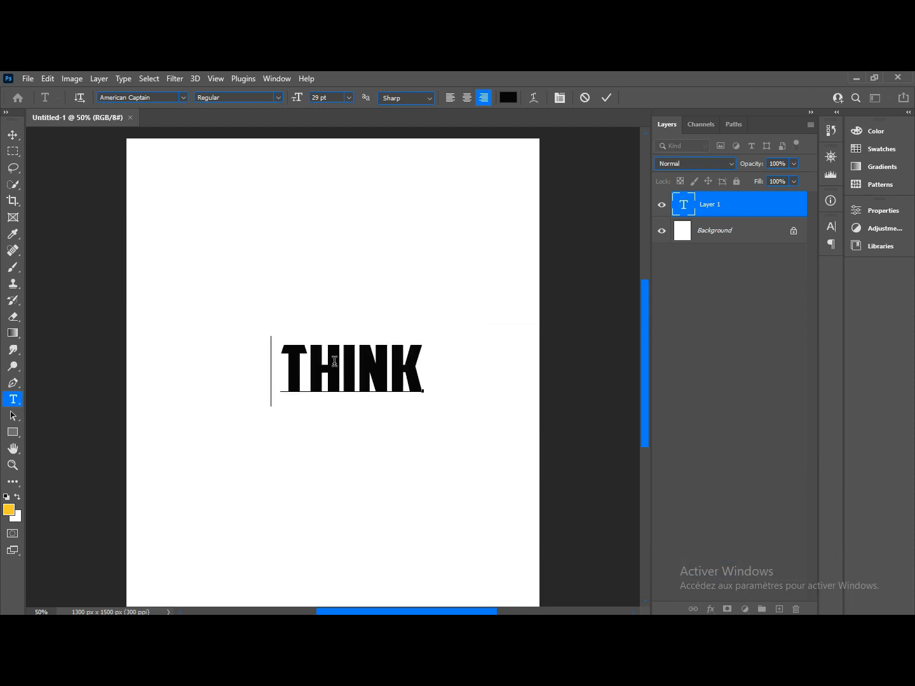
{"action": "left_click", "coordinate": [607, 97]}
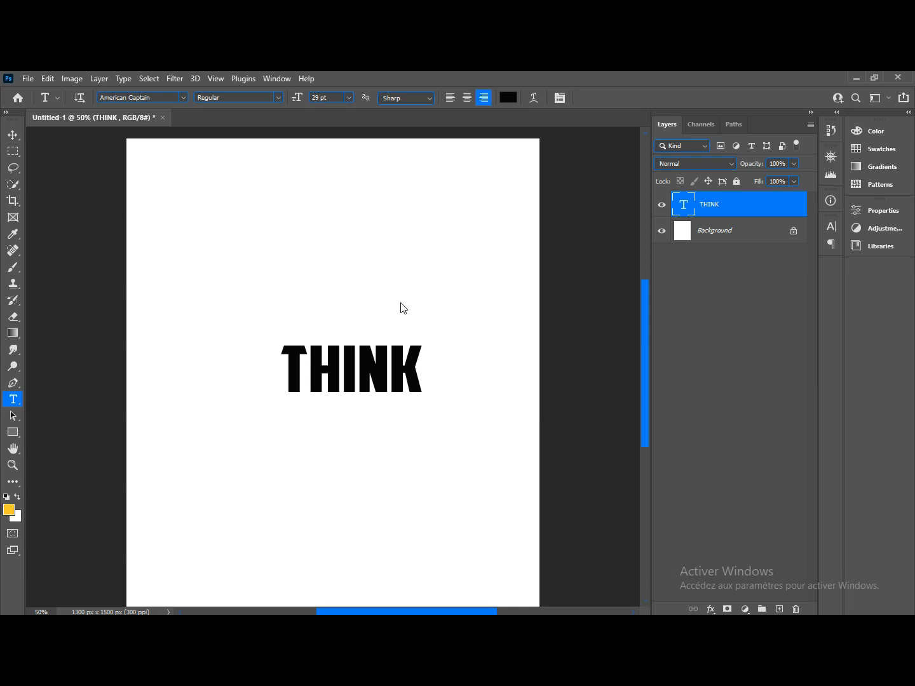
- Scale the THINK text to about 187% and position it in the upper part of the page
{"action": "scroll", "coordinate": [37, 145], "scroll_direction": "right", "scroll_amount": 2}
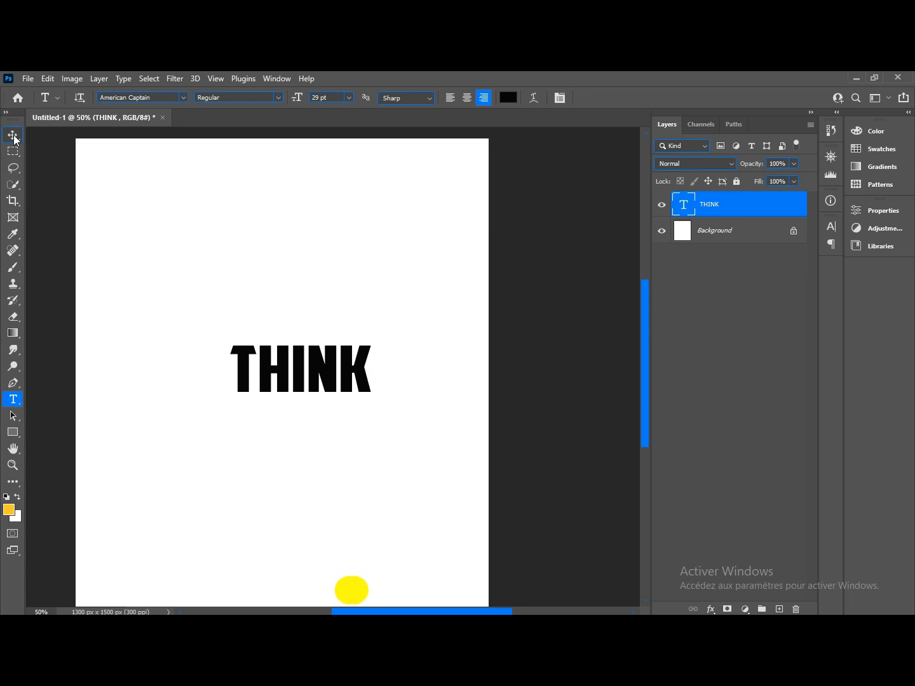
{"action": "left_click", "coordinate": [13, 135]}
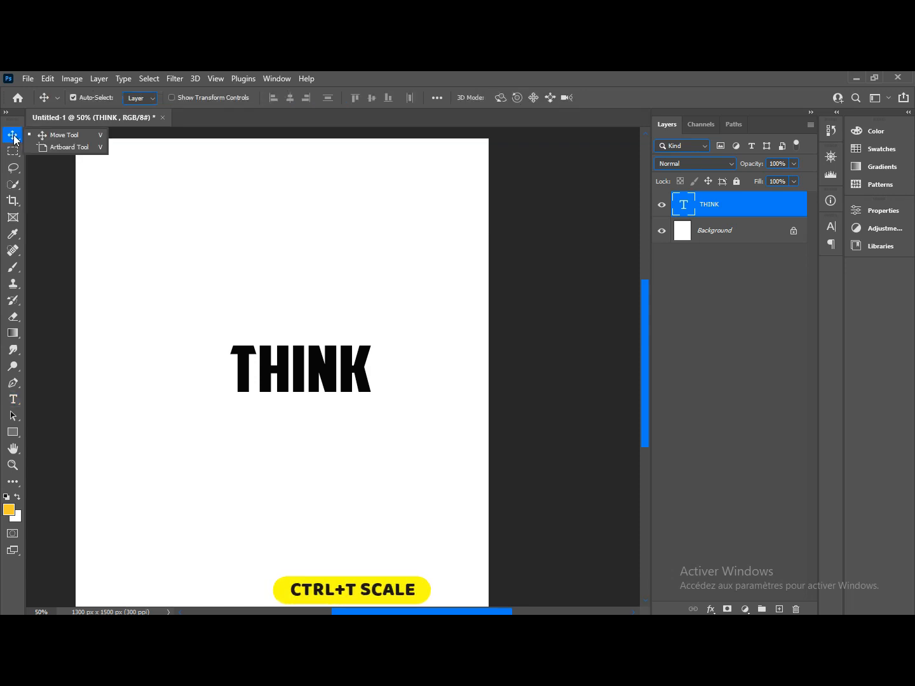
{"action": "left_click", "coordinate": [63, 136]}
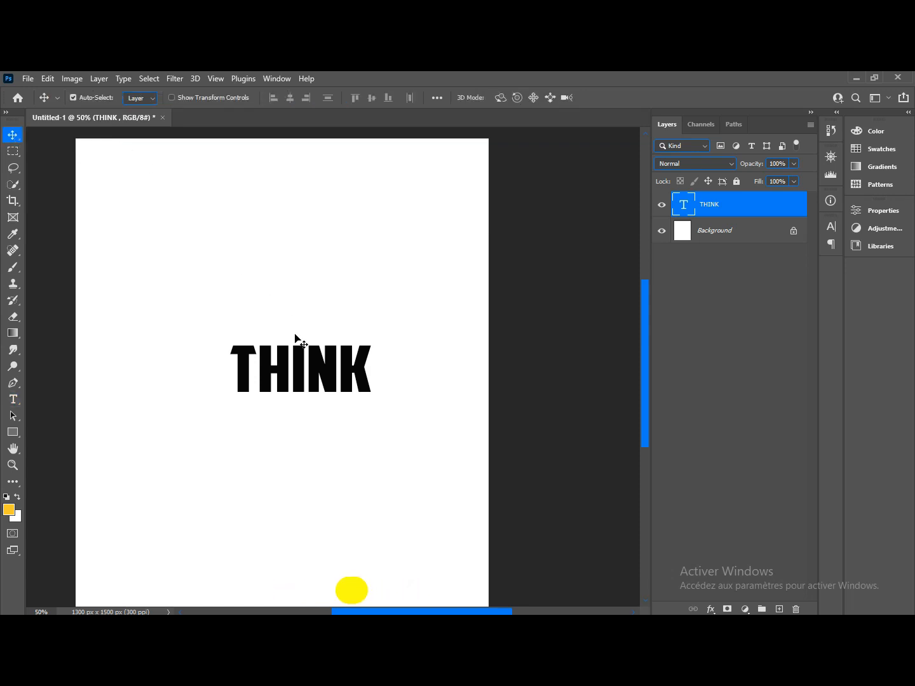
{"action": "key", "text": "ctrl+t"}
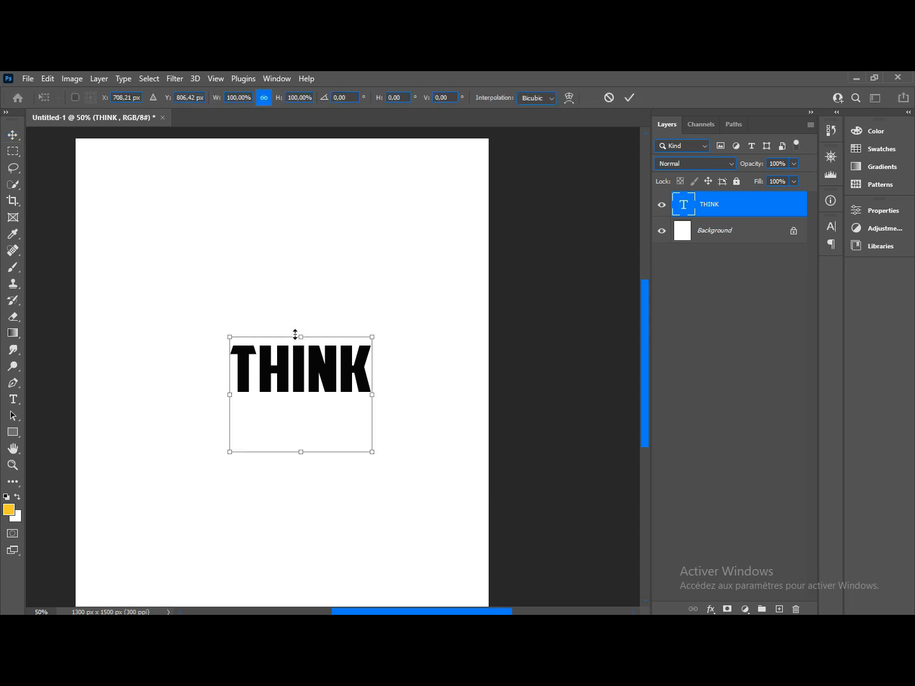
{"action": "left_click_drag", "start_coordinate": [304, 334], "coordinate": [305, 237]}
{"action": "left_click_drag", "start_coordinate": [339, 300], "coordinate": [311, 287]}
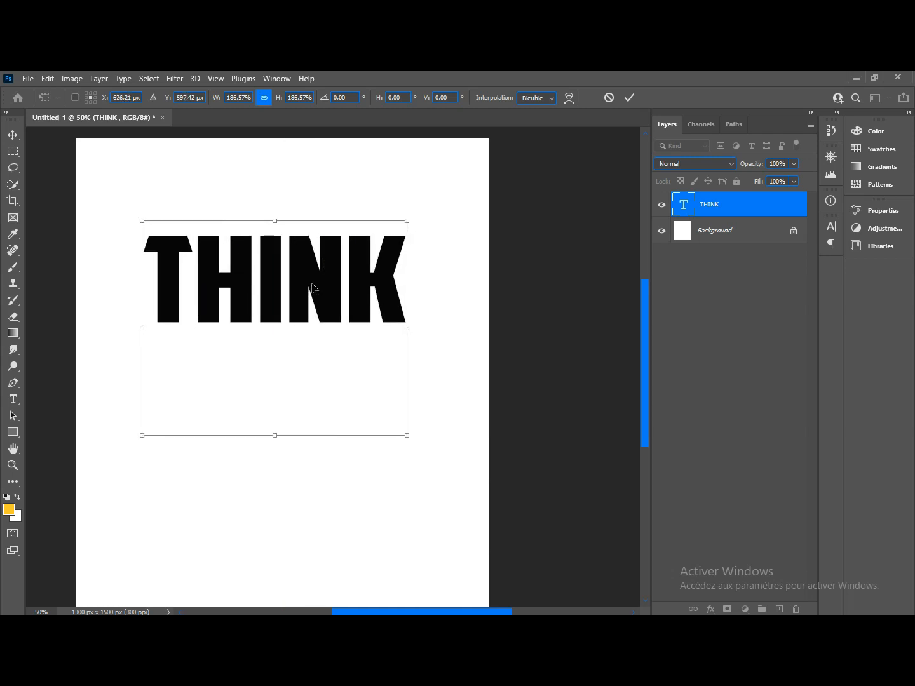
{"action": "left_click", "coordinate": [630, 98]}
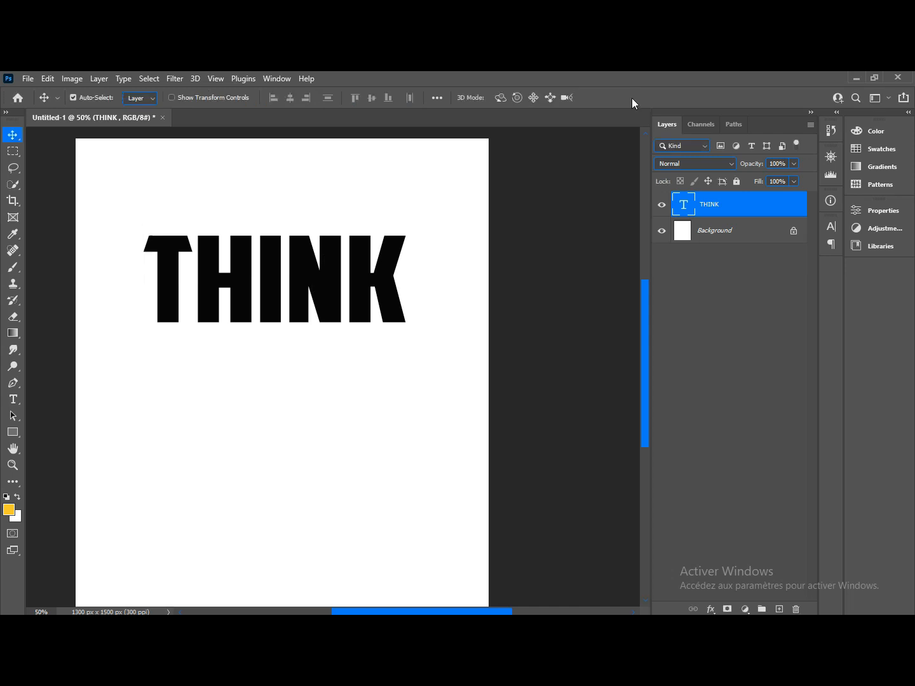
- Draw a vertical rectangle about 64 × 559 px extending down from the stem of the T
{"action": "scroll", "coordinate": [428, 305], "scroll_direction": "up", "scroll_amount": 1}
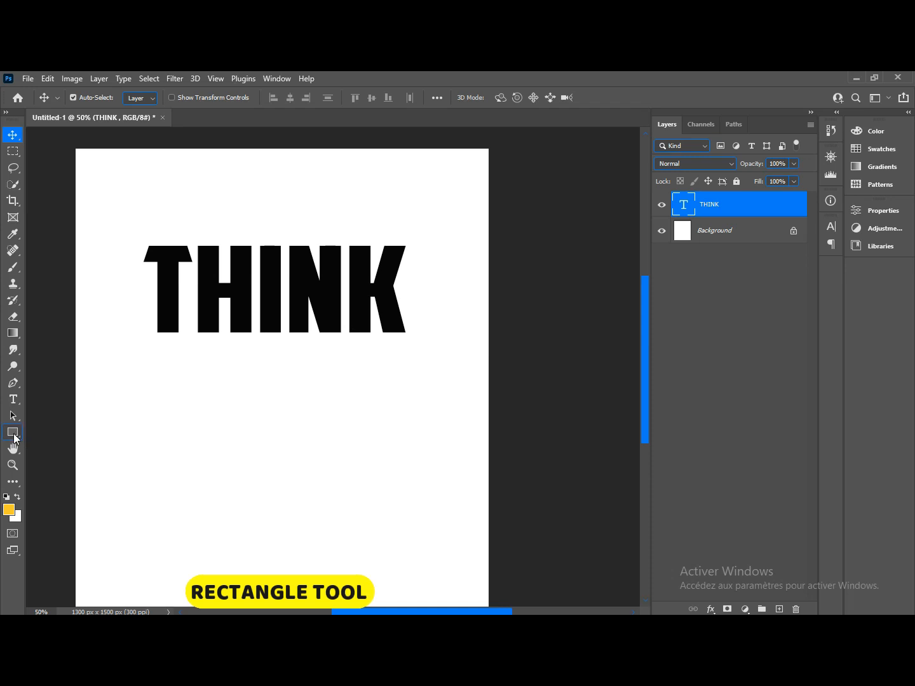
{"action": "left_click", "coordinate": [13, 433]}
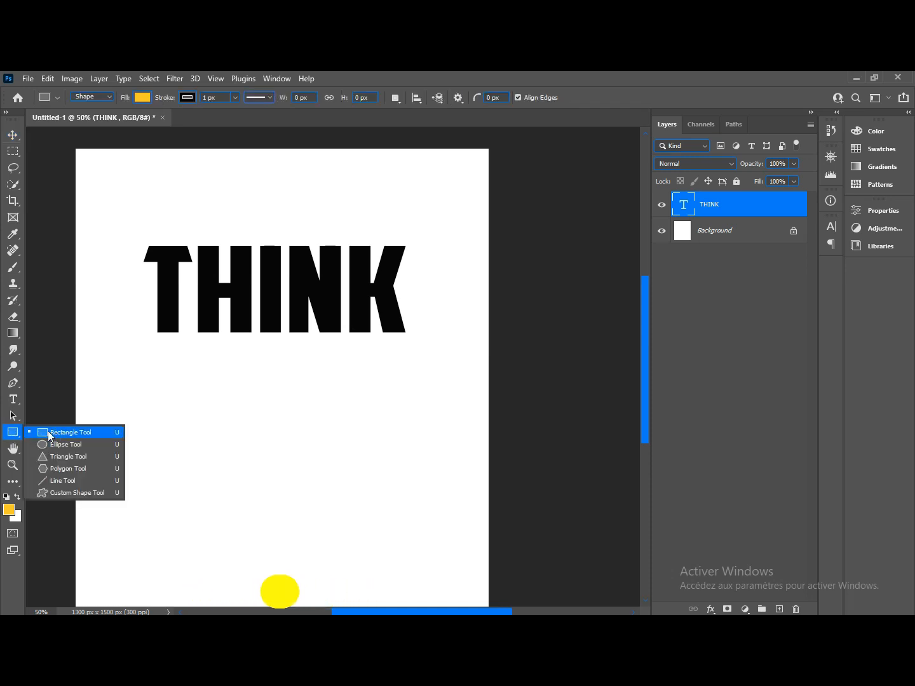
{"action": "left_click", "coordinate": [78, 434]}
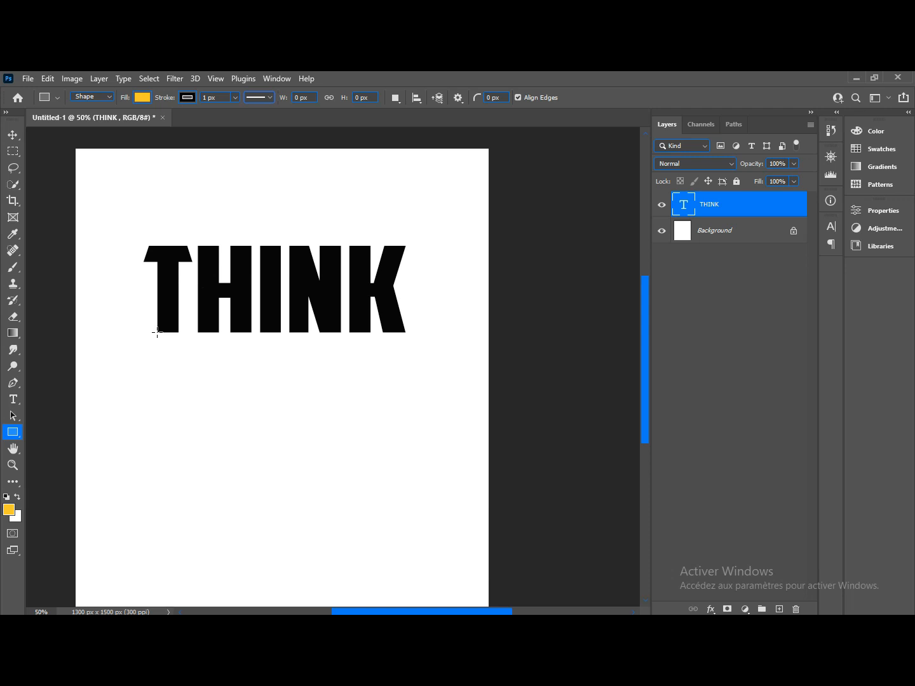
{"action": "mouse_move", "coordinate": [157, 332]}
{"action": "left_mouse_down"}
{"action": "mouse_move", "coordinate": [178, 335]}
{"action": "mouse_move", "coordinate": [177, 510]}
{"action": "left_mouse_up"}
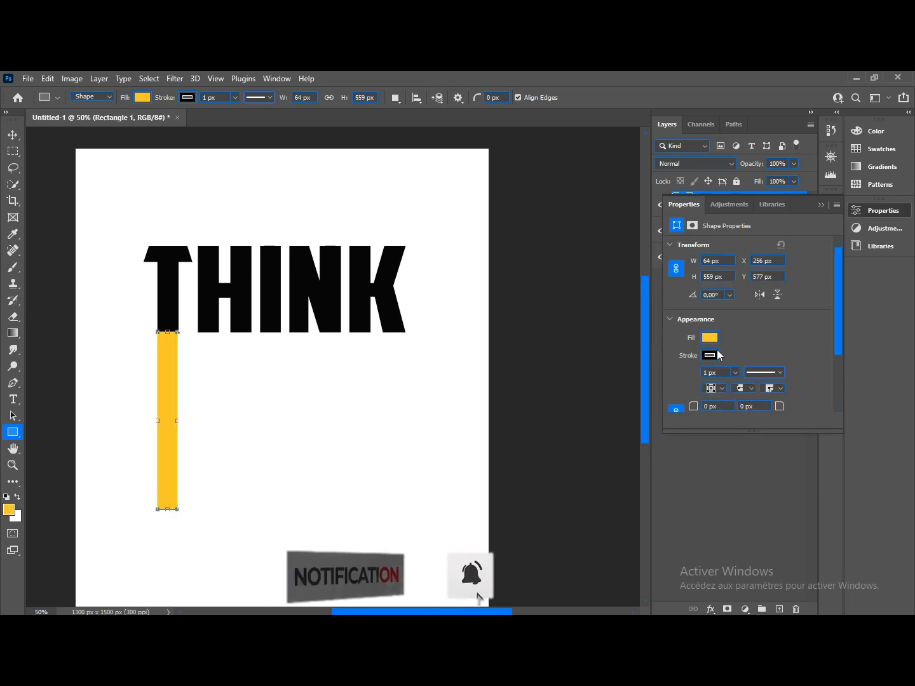
- Set the rectangle's stroke width to 0 px and its fill to black
{"action": "left_click", "coordinate": [734, 373]}
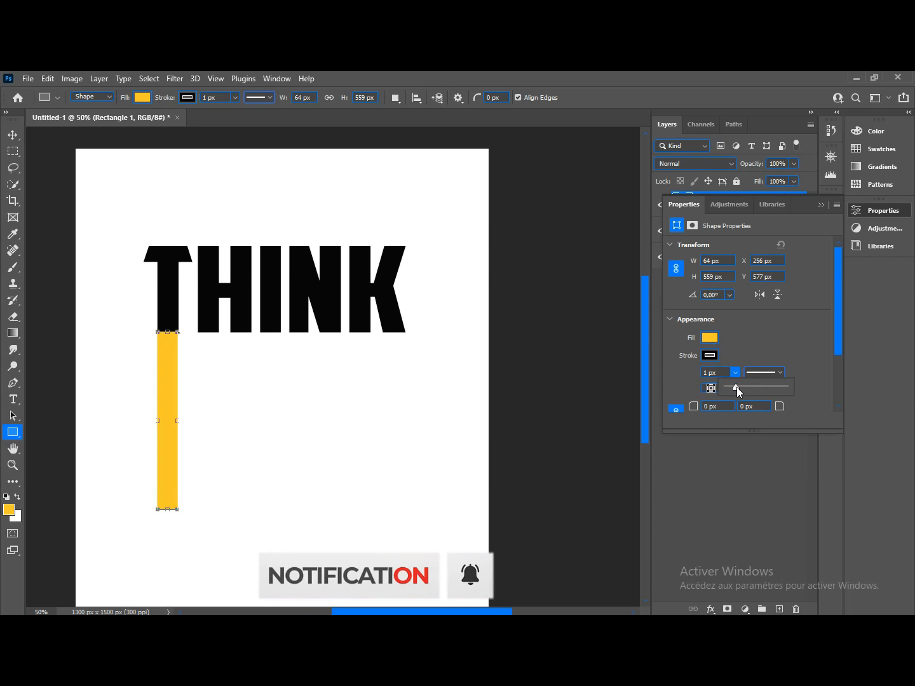
{"action": "left_click_drag", "start_coordinate": [736, 387], "coordinate": [712, 387]}
{"action": "left_click", "coordinate": [709, 338]}
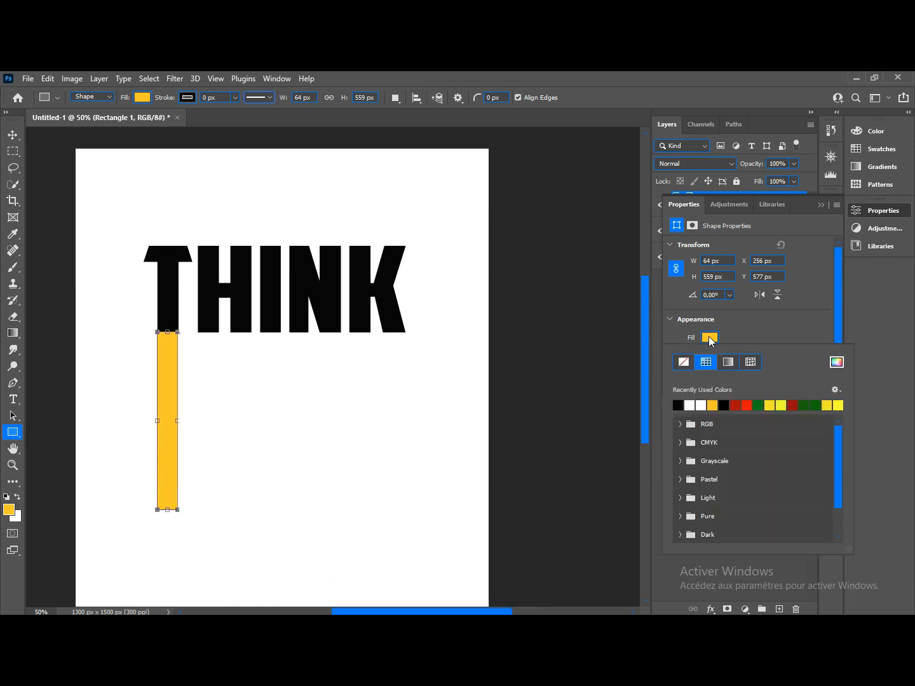
{"action": "left_click", "coordinate": [678, 404]}
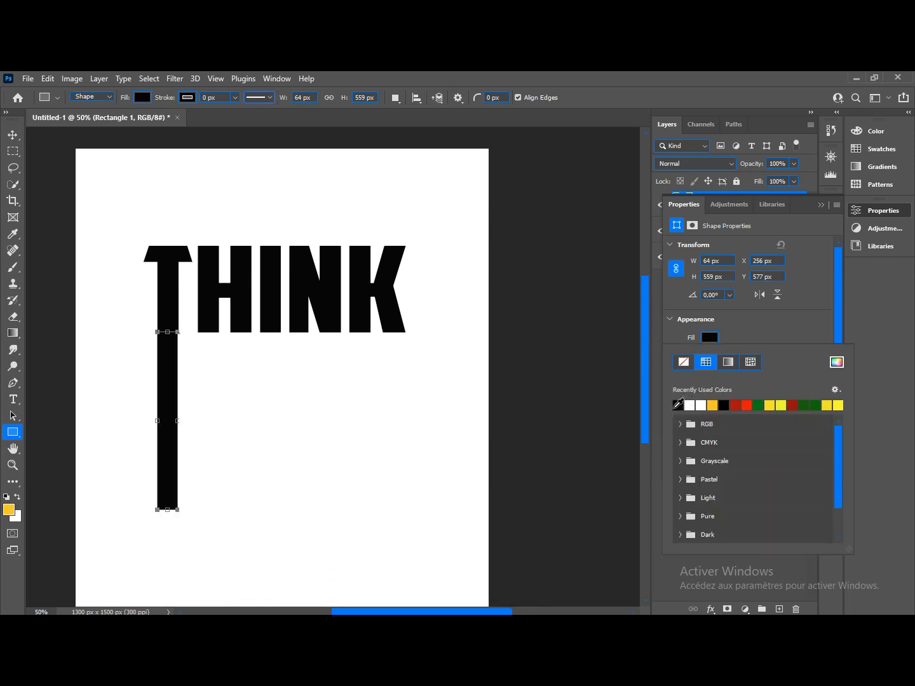
{"action": "left_click", "coordinate": [820, 204]}
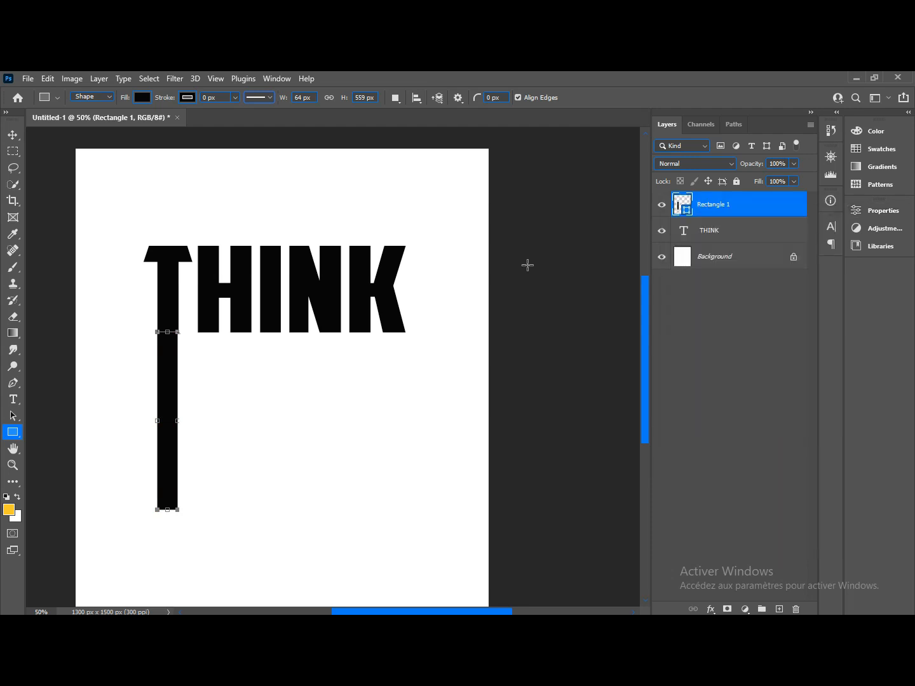
- Shift the bar up to meet the T's stem, and draw a black rectangle about 166 × 543 px under the H
{"action": "left_click", "coordinate": [14, 135]}
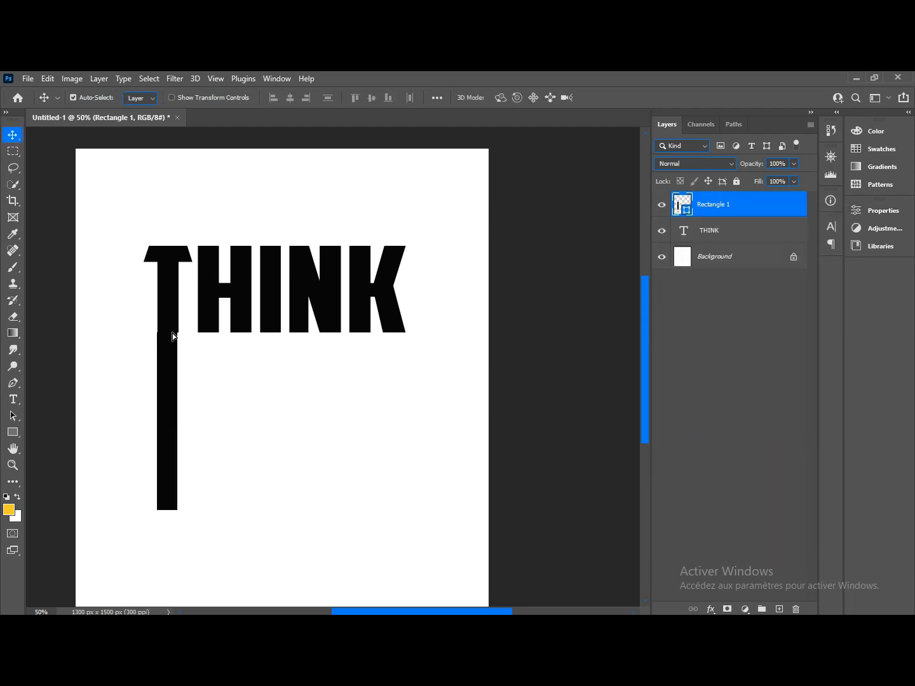
{"action": "left_click_drag", "start_coordinate": [172, 336], "coordinate": [251, 504]}
{"action": "left_click", "coordinate": [13, 432]}
{"action": "key", "text": "v"}
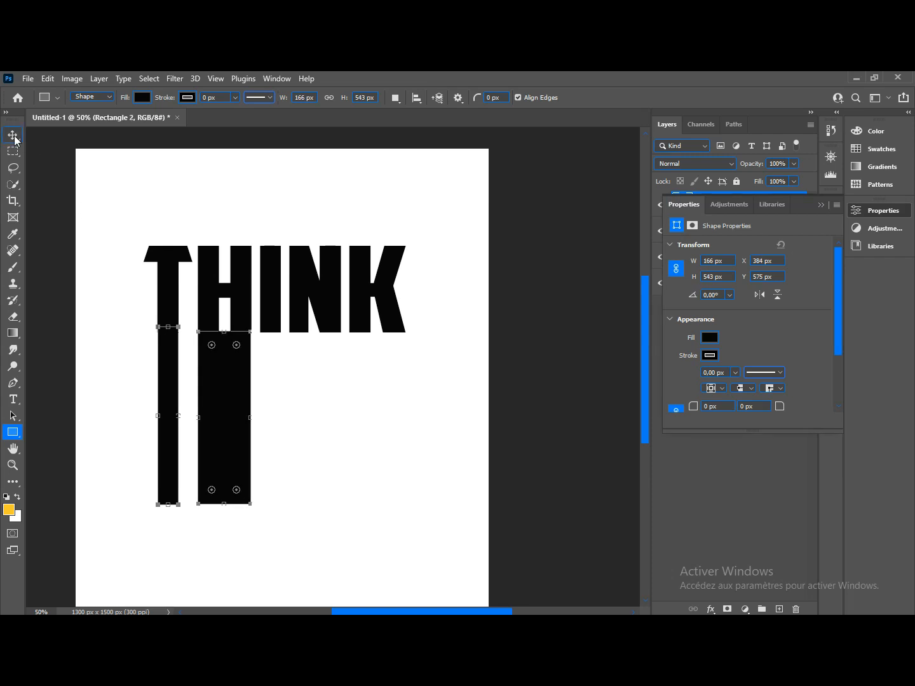
- Draw black bars about 64 × 535 px under the I and 60 × 547 px under the N's left stem
{"action": "left_click", "coordinate": [5, 434]}
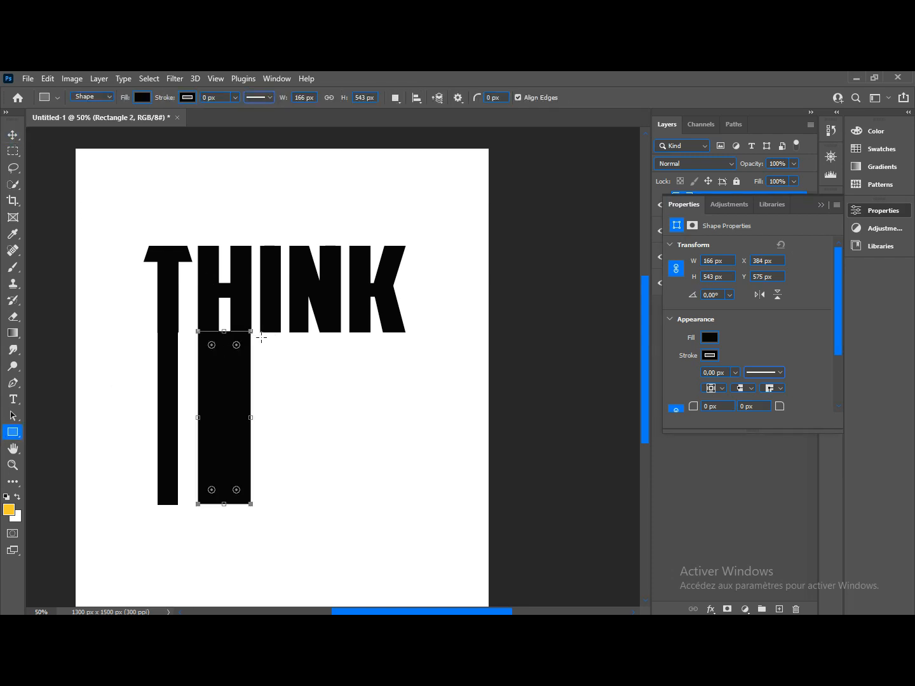
{"action": "left_click_drag", "start_coordinate": [280, 332], "coordinate": [260, 502]}
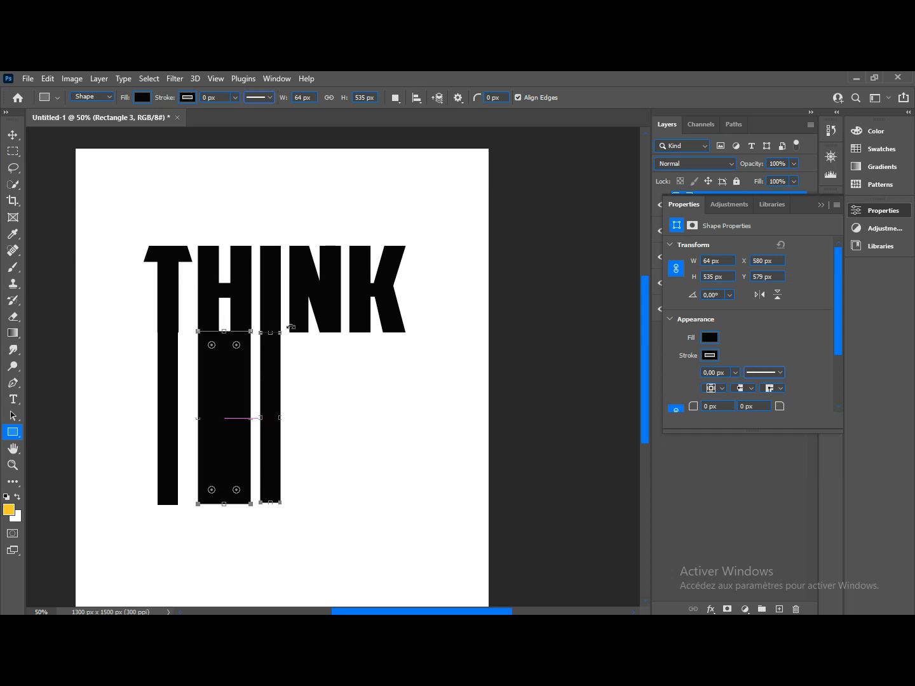
{"action": "left_click_drag", "start_coordinate": [308, 332], "coordinate": [288, 506]}
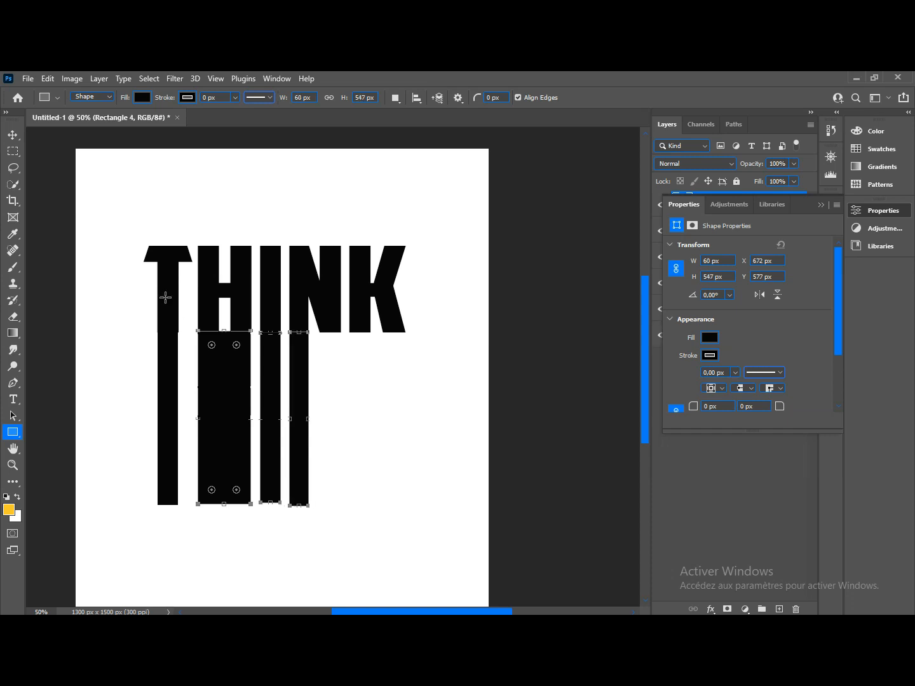
- Draw black rectangles about 66 × 543 px under the N's right stem and 186 × 543 px under the K
{"action": "left_click", "coordinate": [14, 136]}
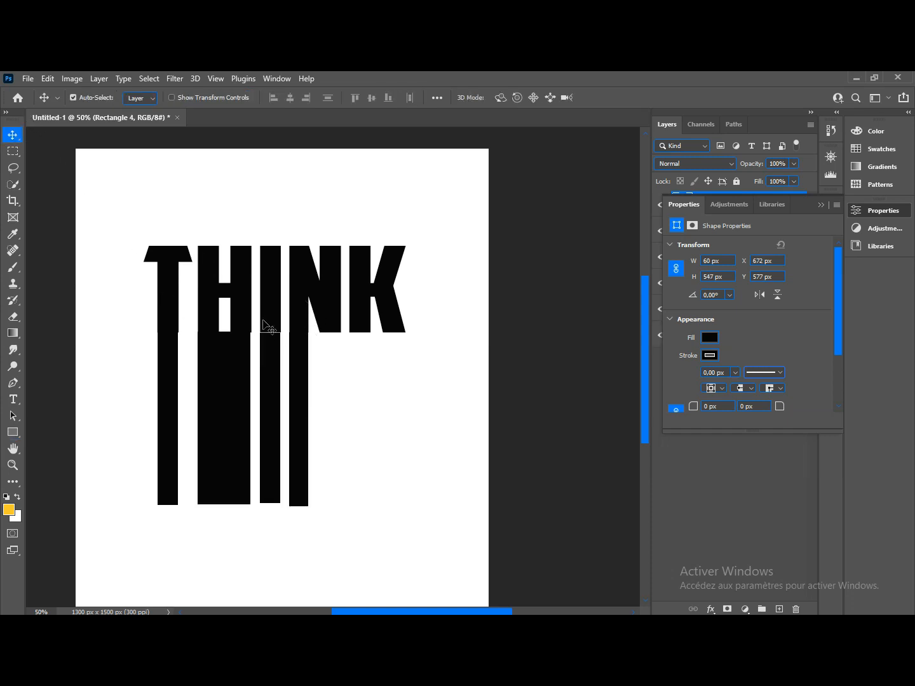
{"action": "left_click", "coordinate": [13, 432]}
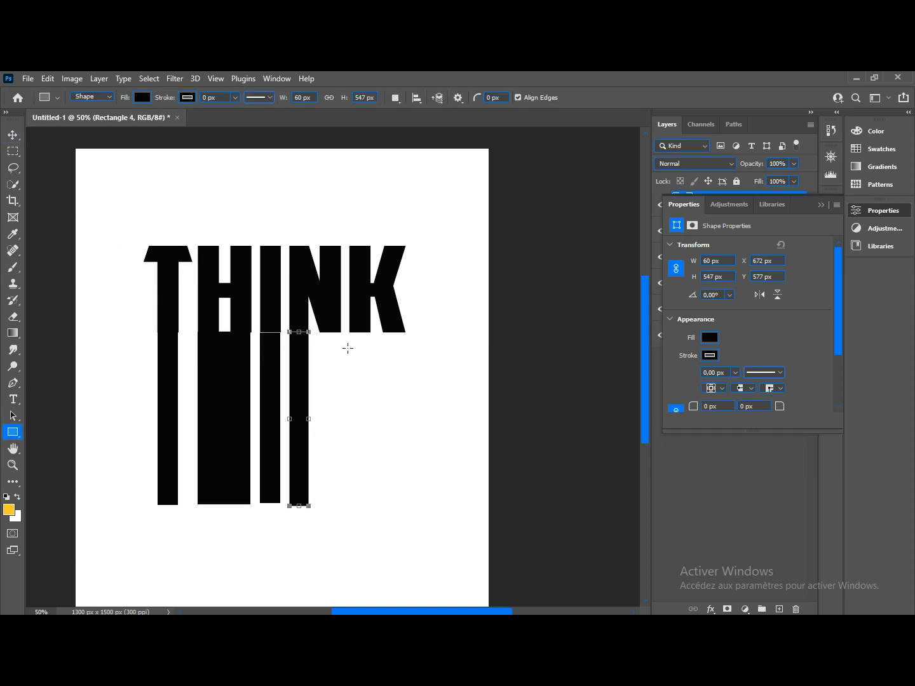
{"action": "left_click_drag", "start_coordinate": [341, 331], "coordinate": [319, 506]}
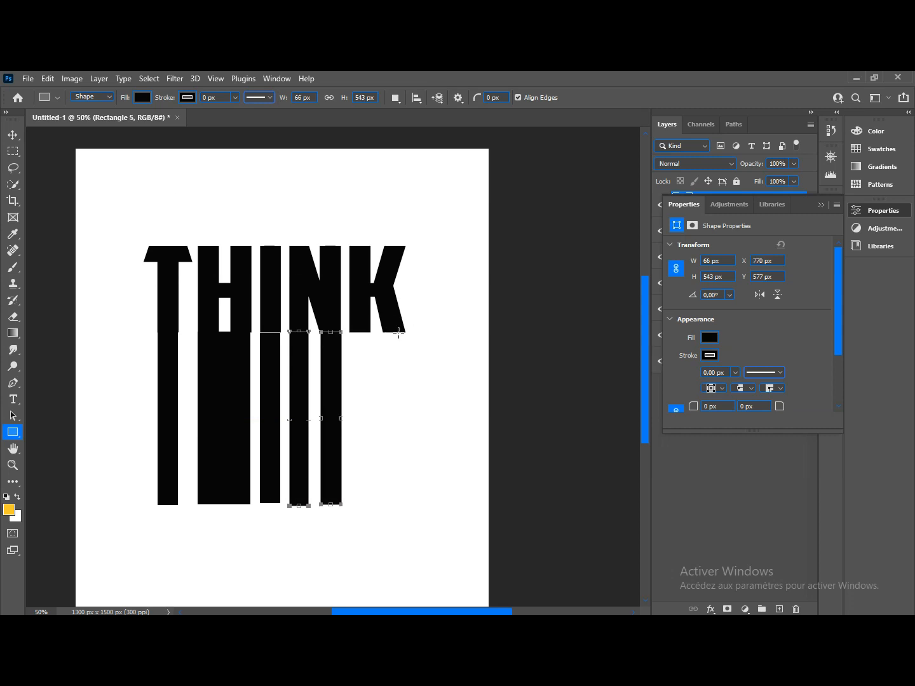
{"action": "left_click_drag", "start_coordinate": [407, 331], "coordinate": [348, 505]}
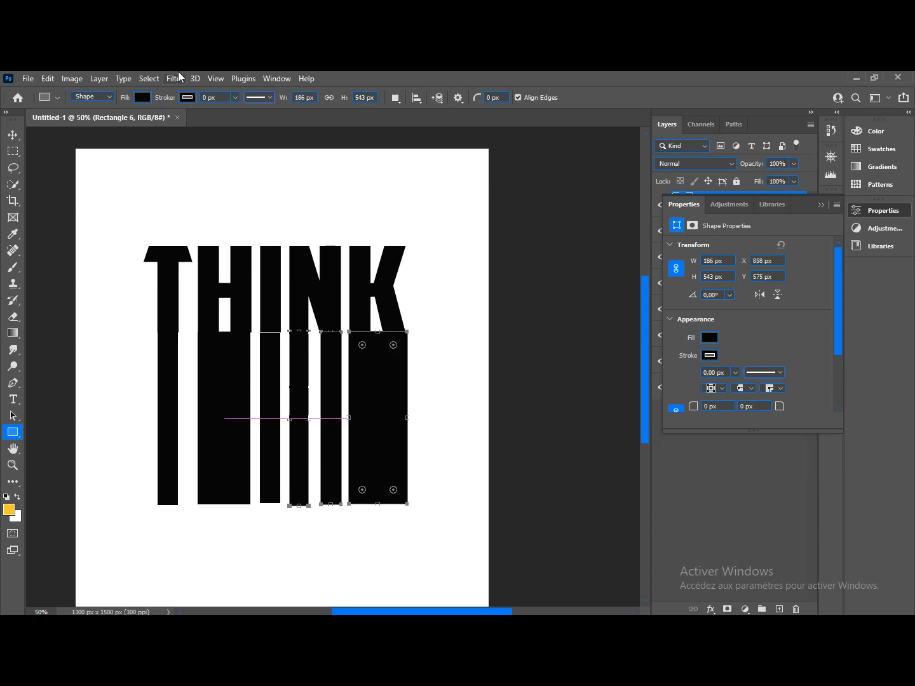
- Convert the six bar layers, Rectangle 1 through Rectangle 6, into a single smart object
{"action": "left_click", "coordinate": [14, 136]}
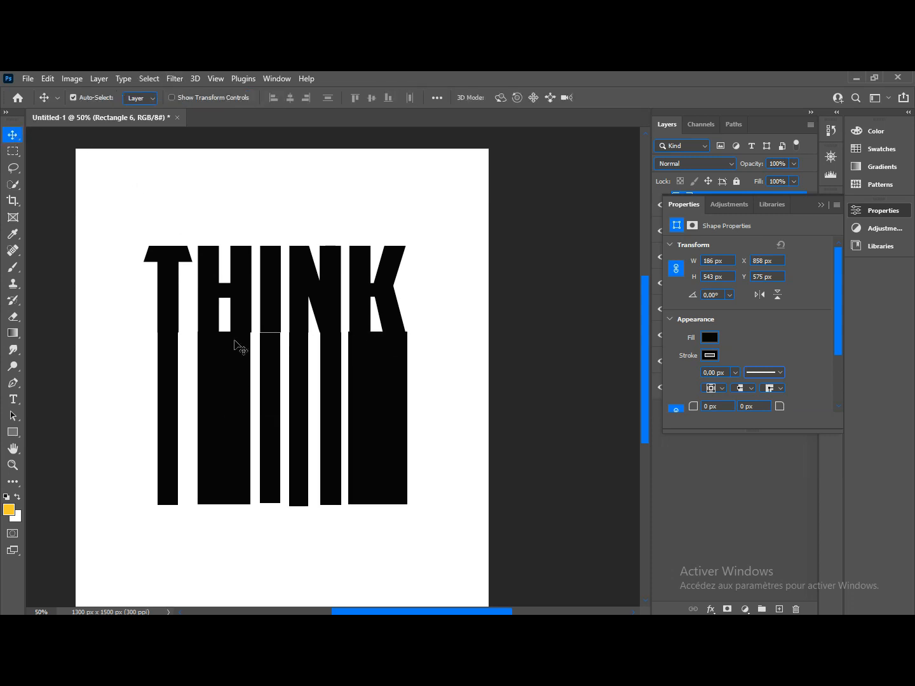
{"action": "scroll", "coordinate": [237, 346], "scroll_direction": "down", "scroll_amount": 1}
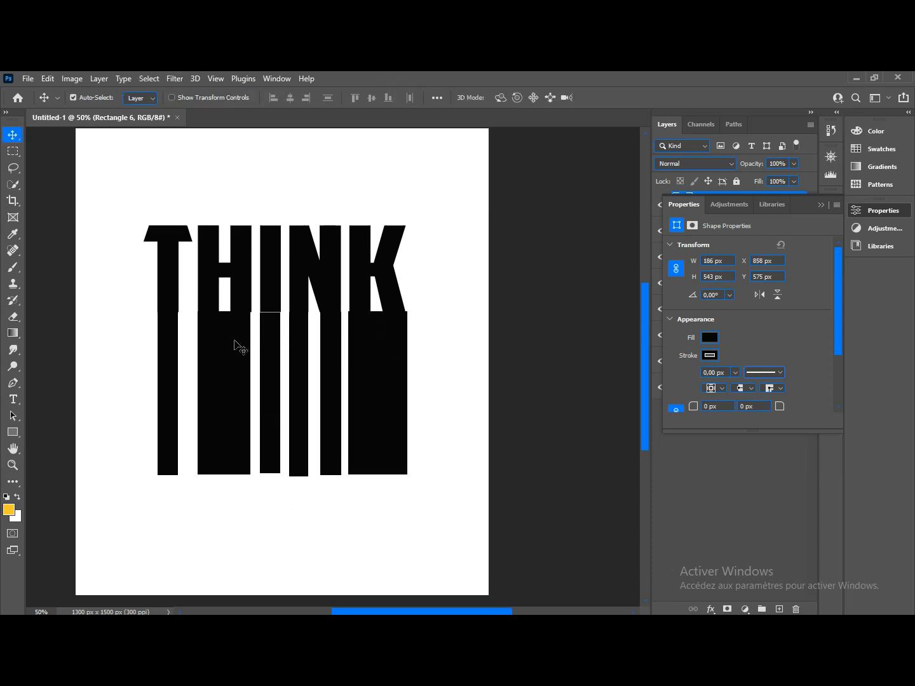
{"action": "left_click", "coordinate": [821, 203]}
{"action": "key", "text": "shift"}
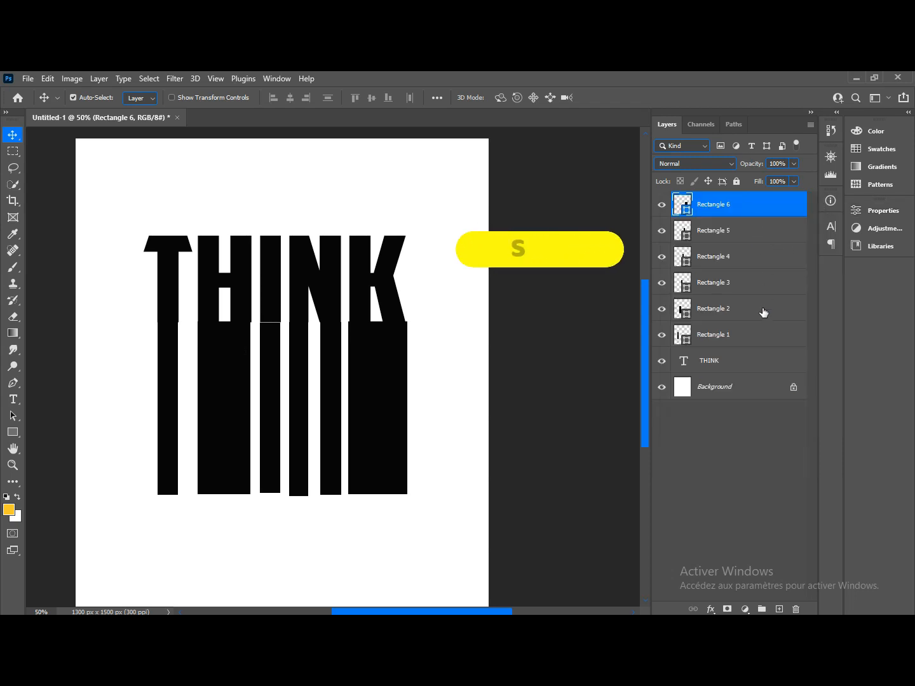
{"action": "left_click", "coordinate": [762, 242], "text": "shift"}
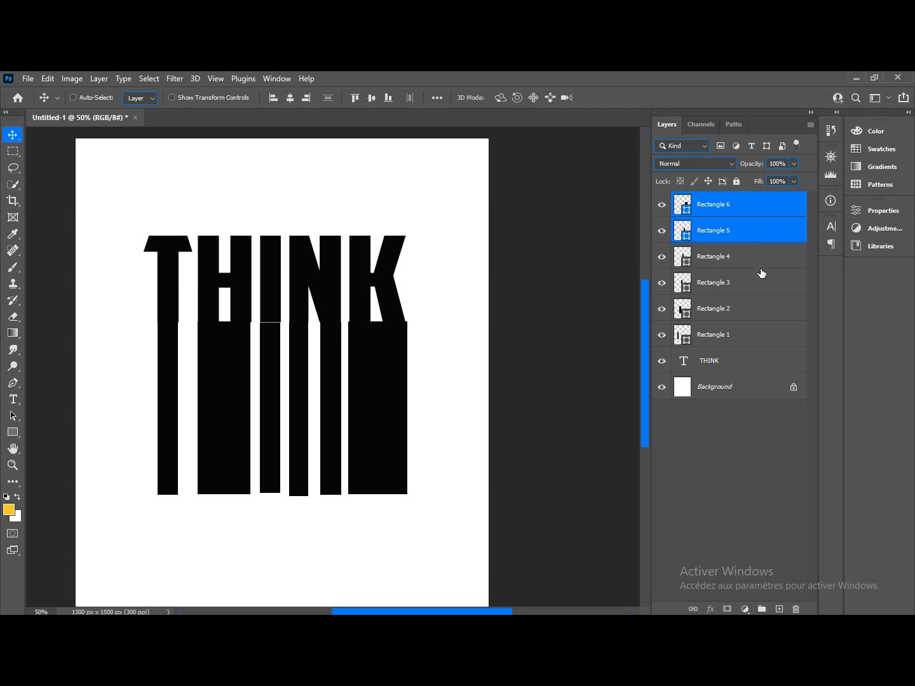
{"action": "left_click", "coordinate": [762, 264], "text": "shift"}
{"action": "left_click", "coordinate": [762, 289], "text": "shift"}
{"action": "left_click", "coordinate": [763, 311], "text": "shift"}
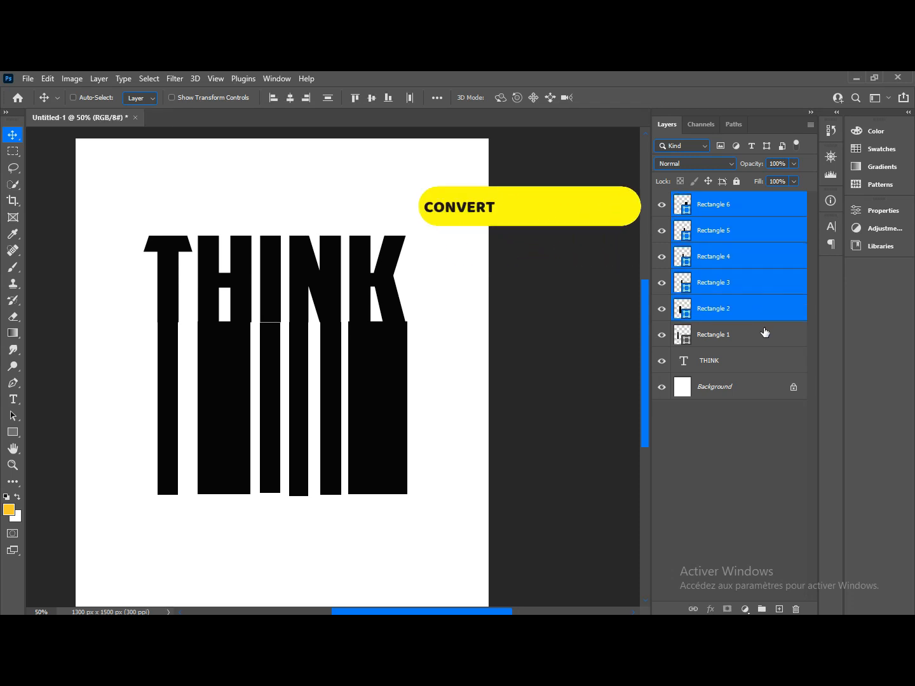
{"action": "left_click", "coordinate": [764, 333], "text": "shift"}
{"action": "right_click", "coordinate": [768, 270]}
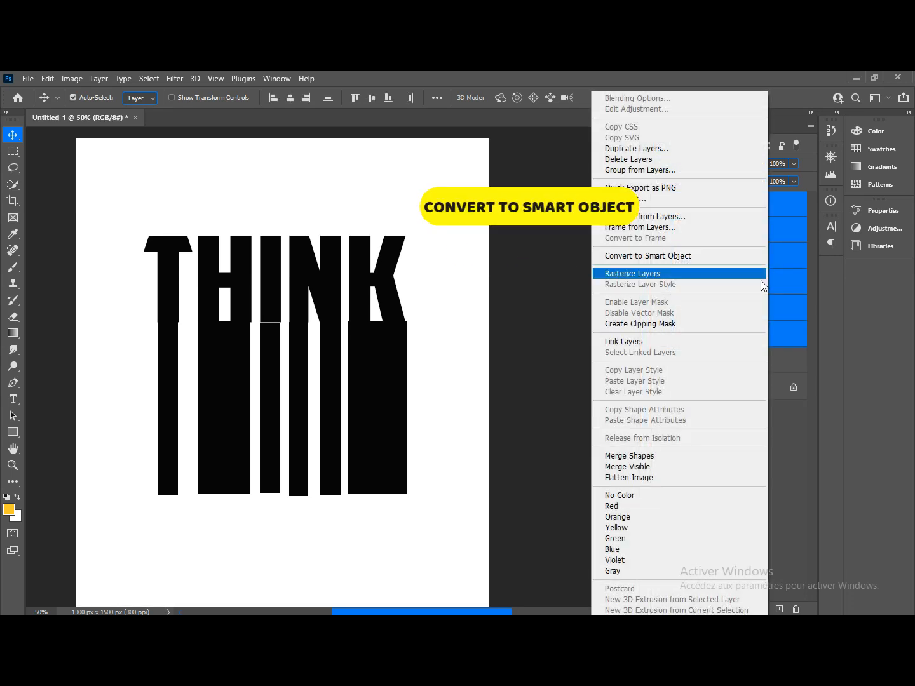
{"action": "left_click", "coordinate": [670, 256]}
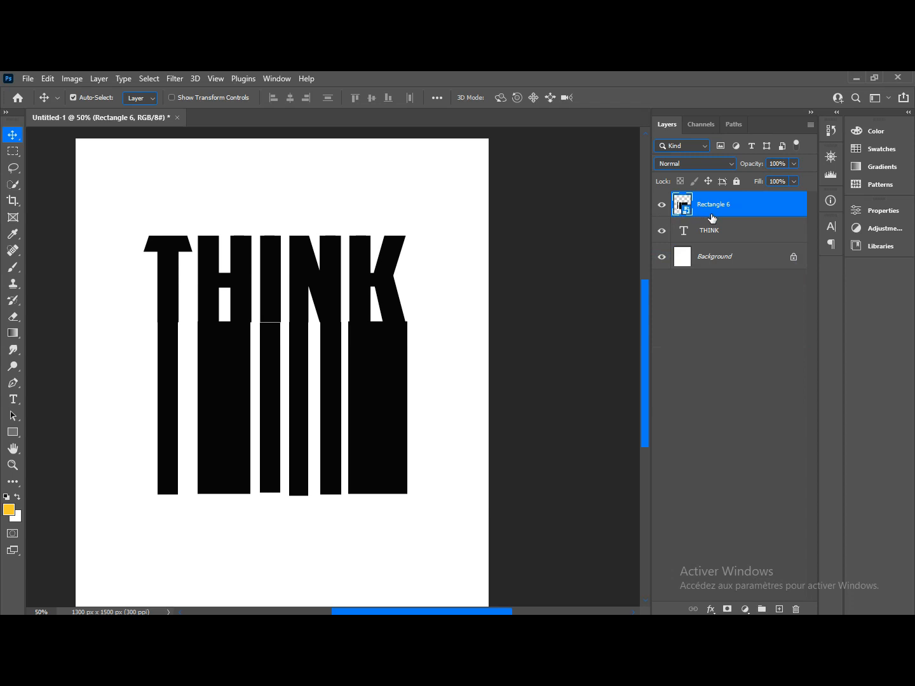
- Merge the bars' smart object with the THINK text layer into one layer
{"action": "left_click", "coordinate": [661, 206]}
{"action": "left_click", "coordinate": [661, 206]}
{"action": "left_click", "coordinate": [724, 234], "text": "ctrl"}
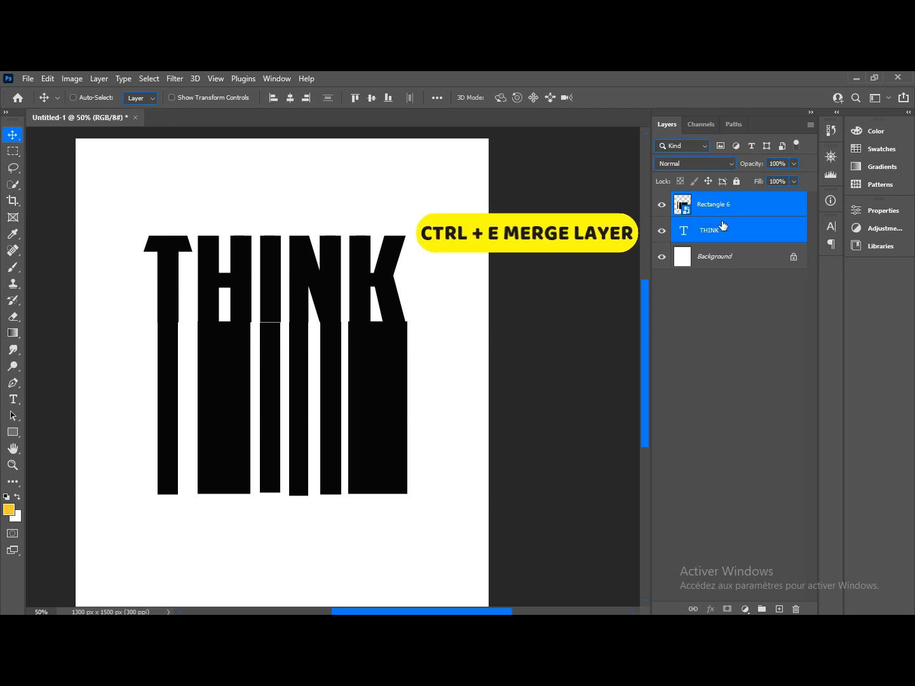
{"action": "key", "text": "ctrl+e"}
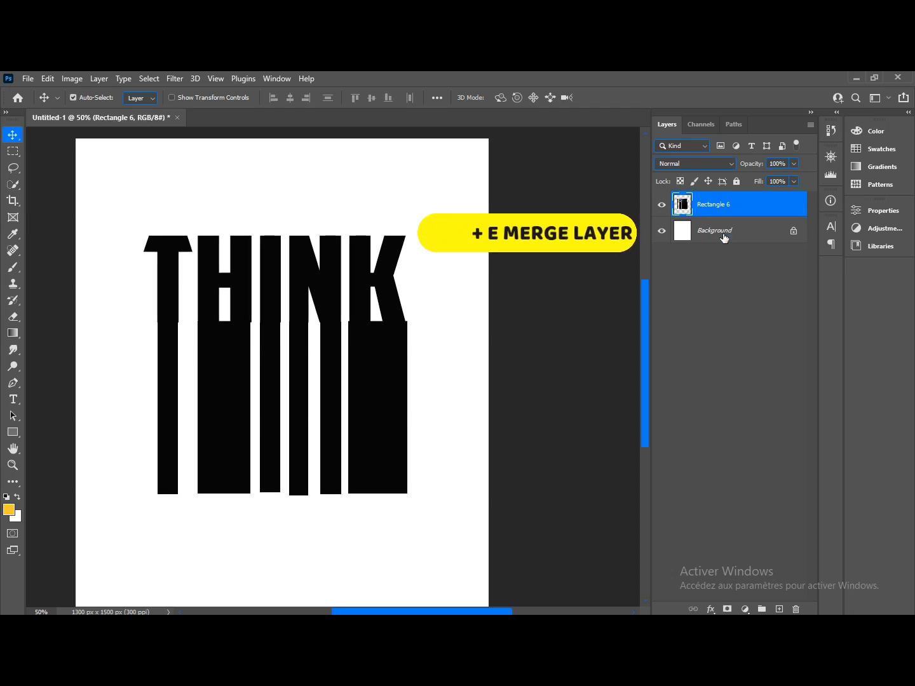
- Place the image pexels-pixabay-36717 from the Images folder as an embedded layer
{"action": "left_click", "coordinate": [28, 77]}
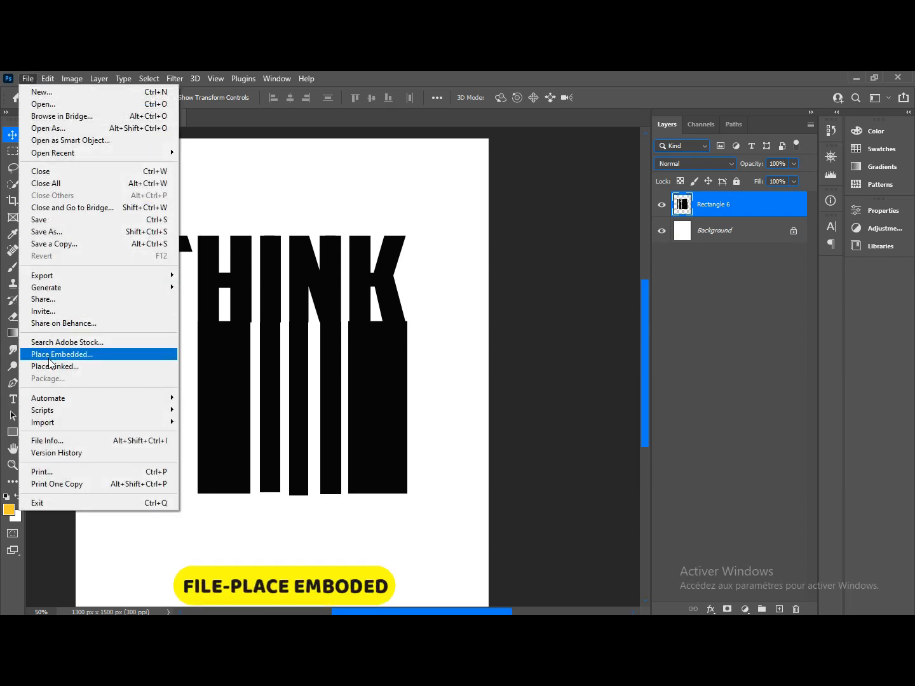
{"action": "left_click", "coordinate": [49, 358]}
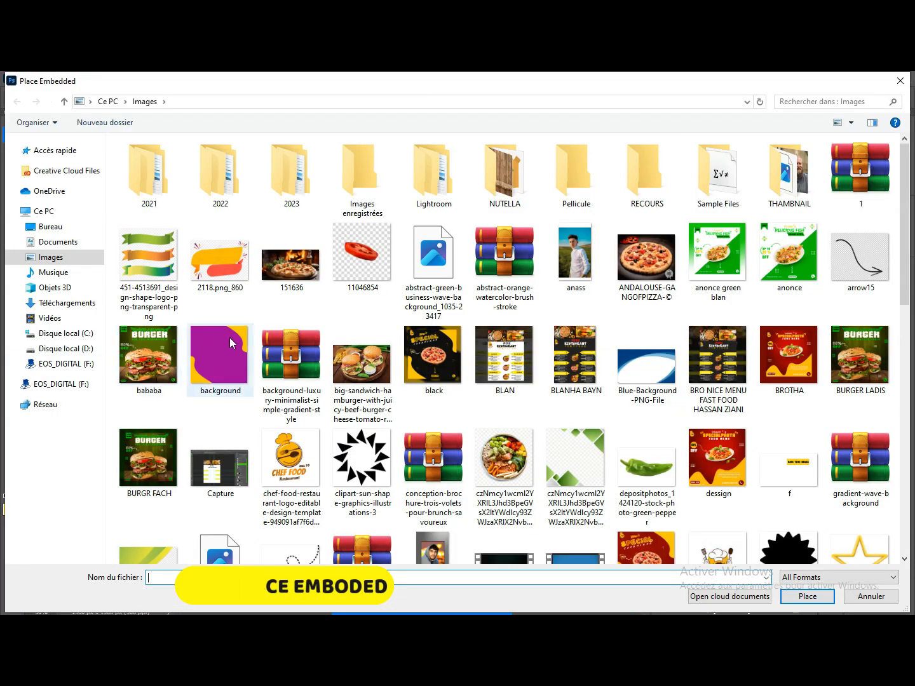
{"action": "scroll", "coordinate": [381, 407], "scroll_direction": "down", "scroll_amount": 15}
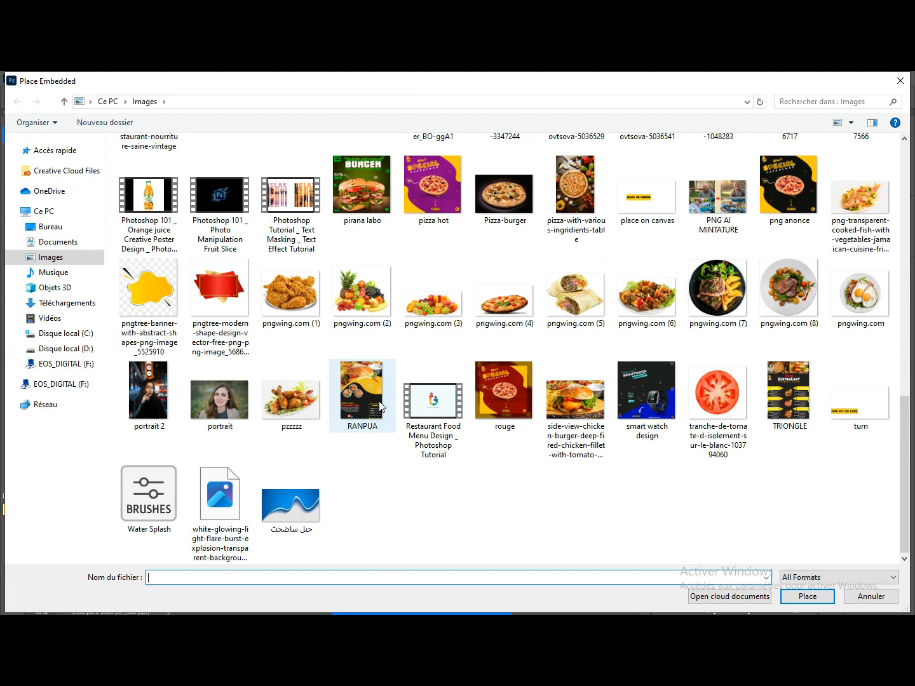
{"action": "scroll", "coordinate": [382, 407], "scroll_direction": "up", "scroll_amount": 1}
{"action": "scroll", "coordinate": [381, 407], "scroll_direction": "up", "scroll_amount": 1}
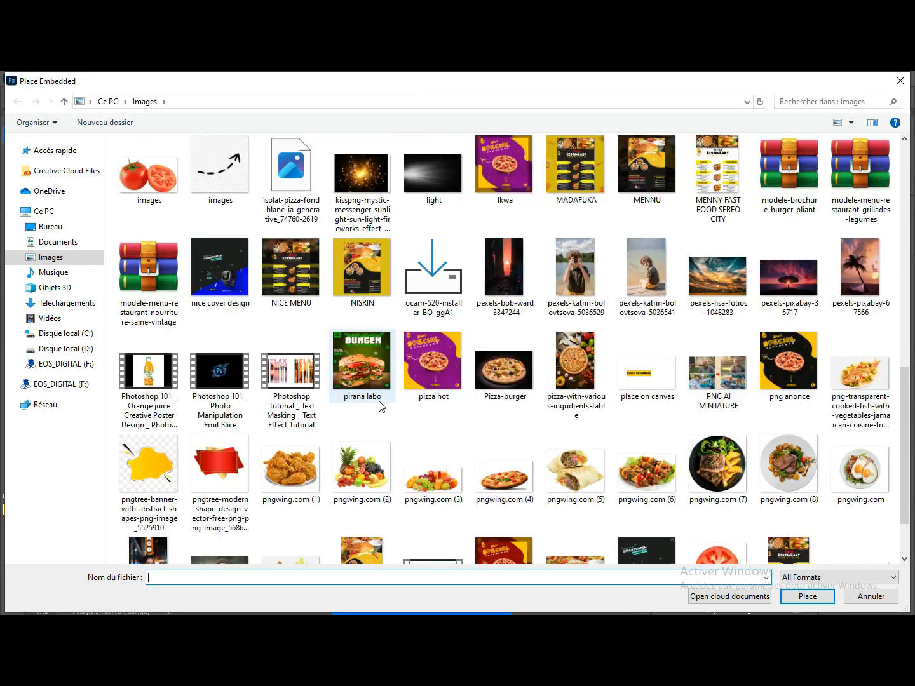
{"action": "scroll", "coordinate": [381, 407], "scroll_direction": "up", "scroll_amount": 2}
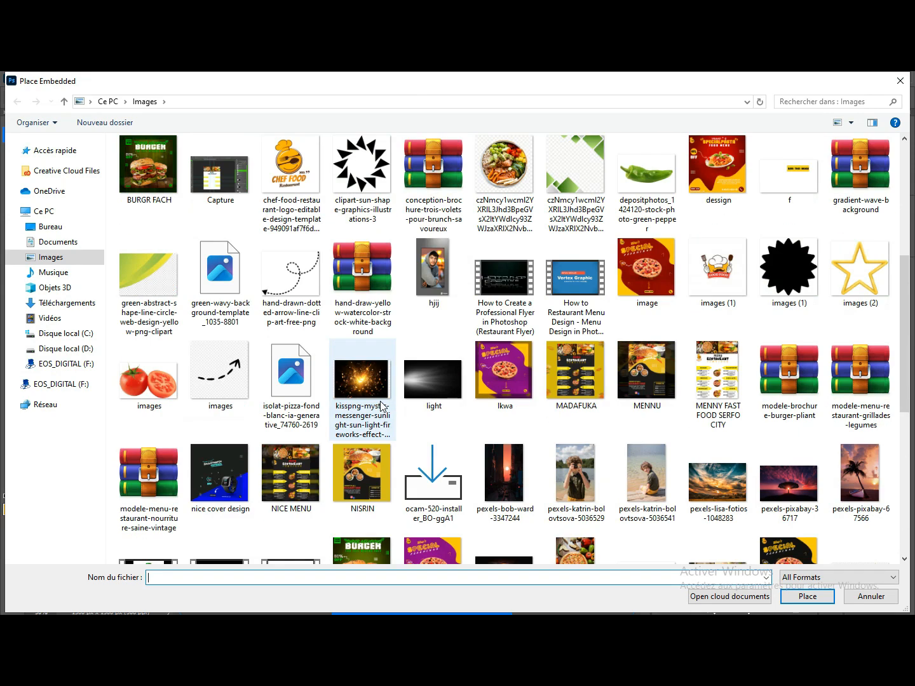
{"action": "left_click", "coordinate": [808, 488]}
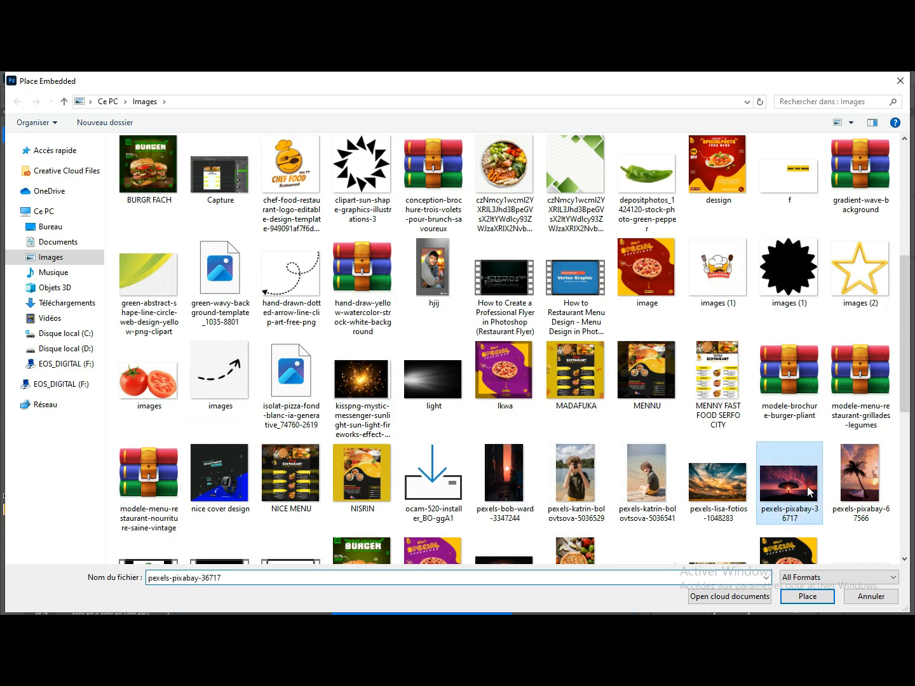
{"action": "left_click", "coordinate": [808, 600]}
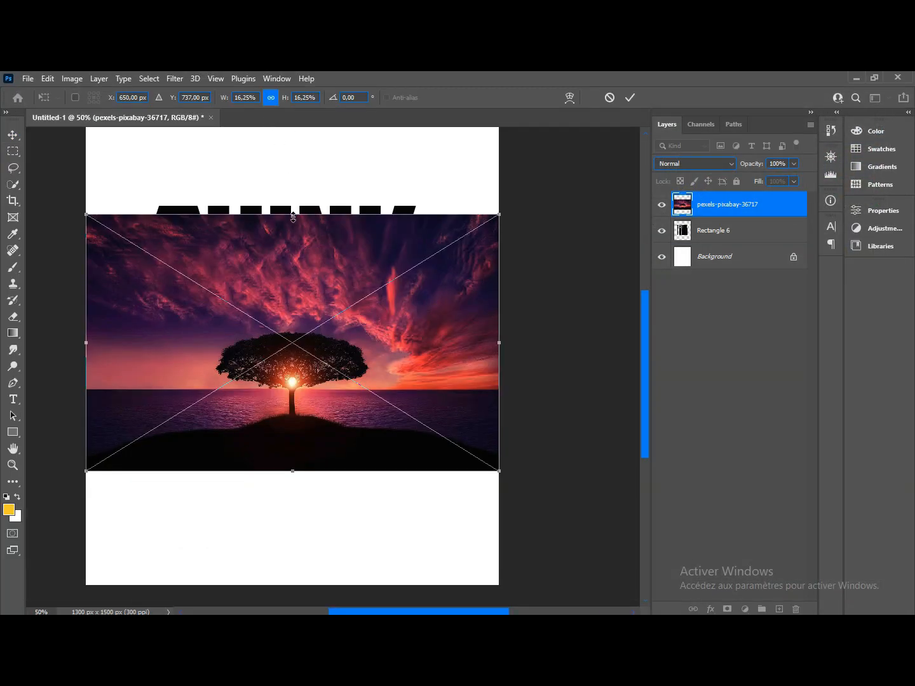
- Scale the sunset image to about 16.43% so it covers the lettering, and clip it to the Rectangle 6 layer
{"action": "left_click_drag", "start_coordinate": [293, 216], "coordinate": [293, 206]}
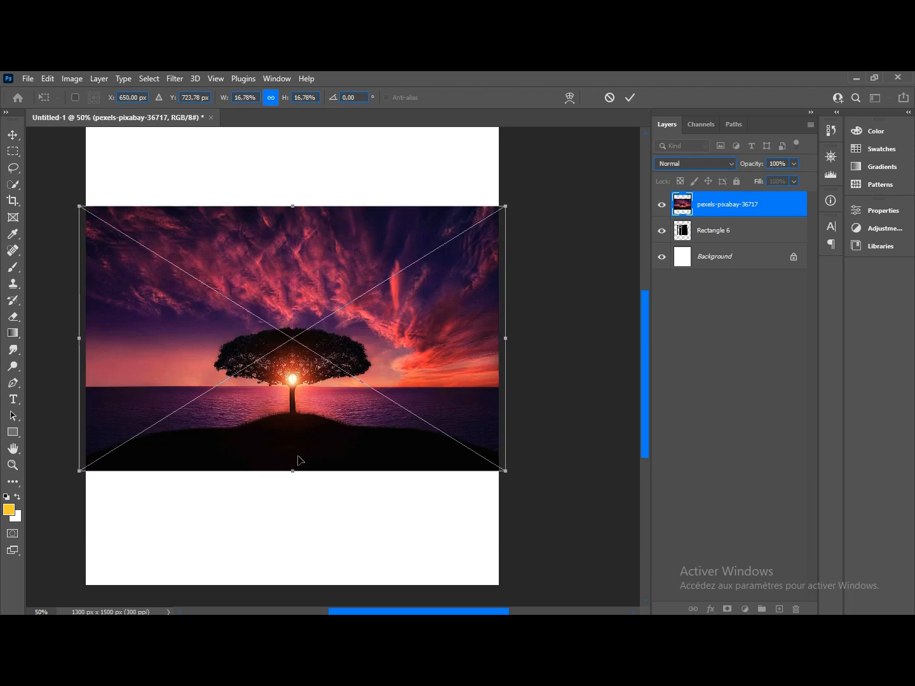
{"action": "mouse_move", "coordinate": [294, 471]}
{"action": "left_mouse_down"}
{"action": "mouse_move", "coordinate": [293, 437]}
{"action": "mouse_move", "coordinate": [296, 466]}
{"action": "left_mouse_up"}
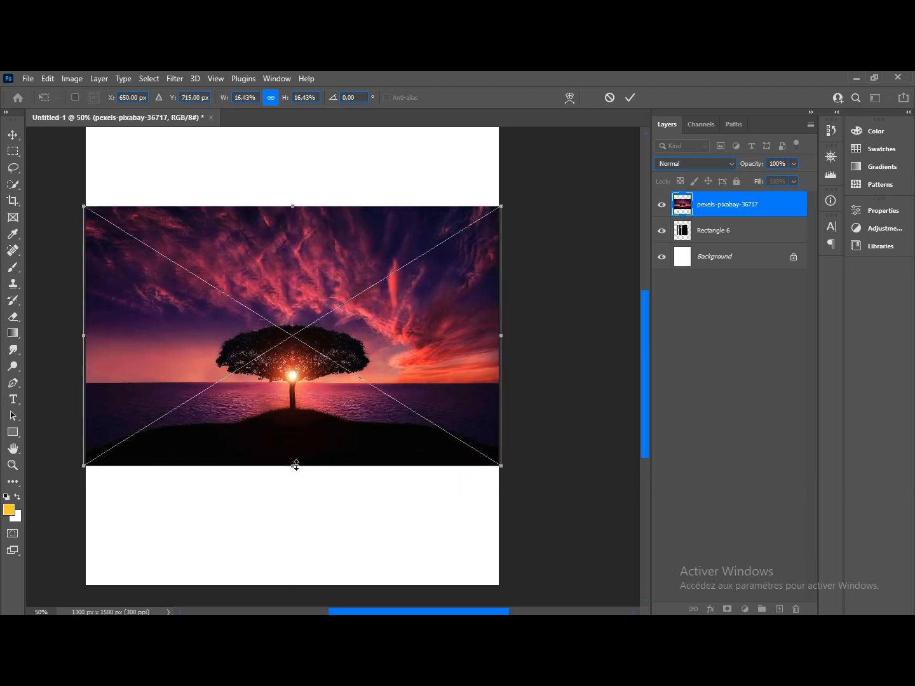
{"action": "left_click", "coordinate": [630, 97]}
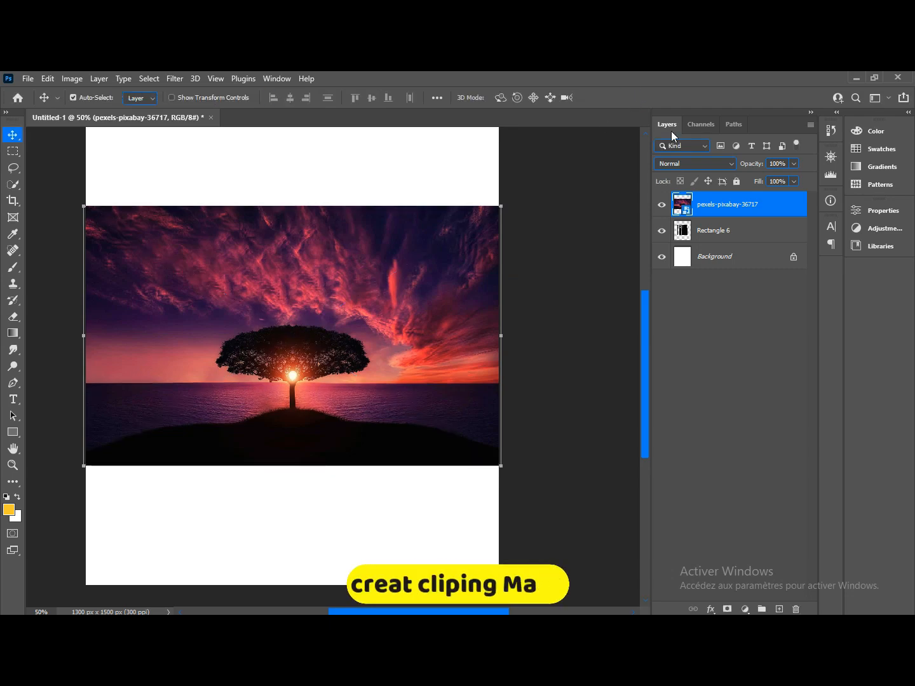
{"action": "right_click", "coordinate": [753, 208]}
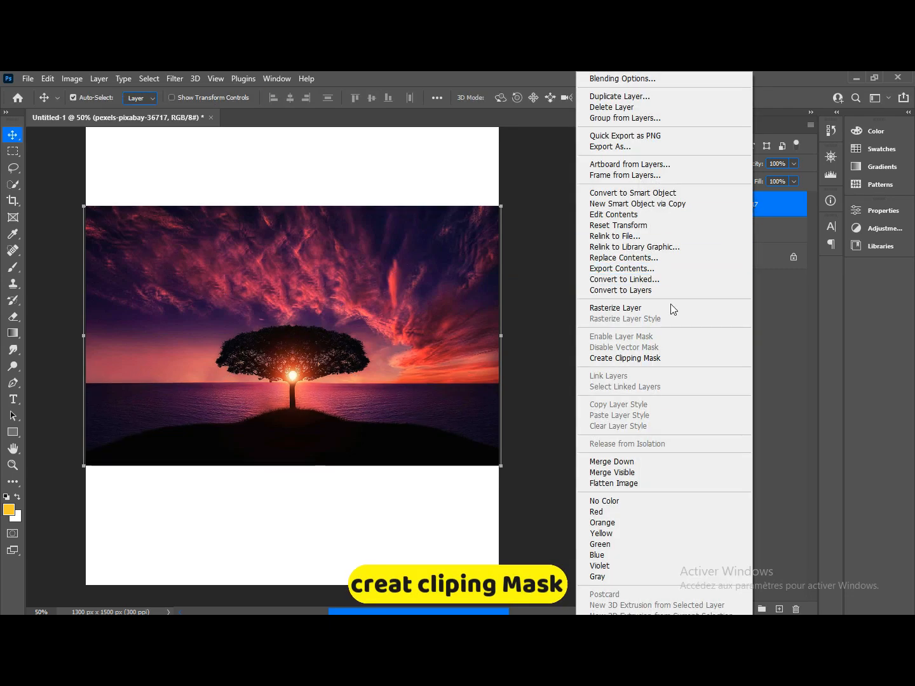
{"action": "left_click", "coordinate": [659, 357]}
- Examine the sunset image inside the THINK letters and bars up close
{"action": "scroll", "coordinate": [461, 369], "scroll_direction": "up", "scroll_amount": 3}
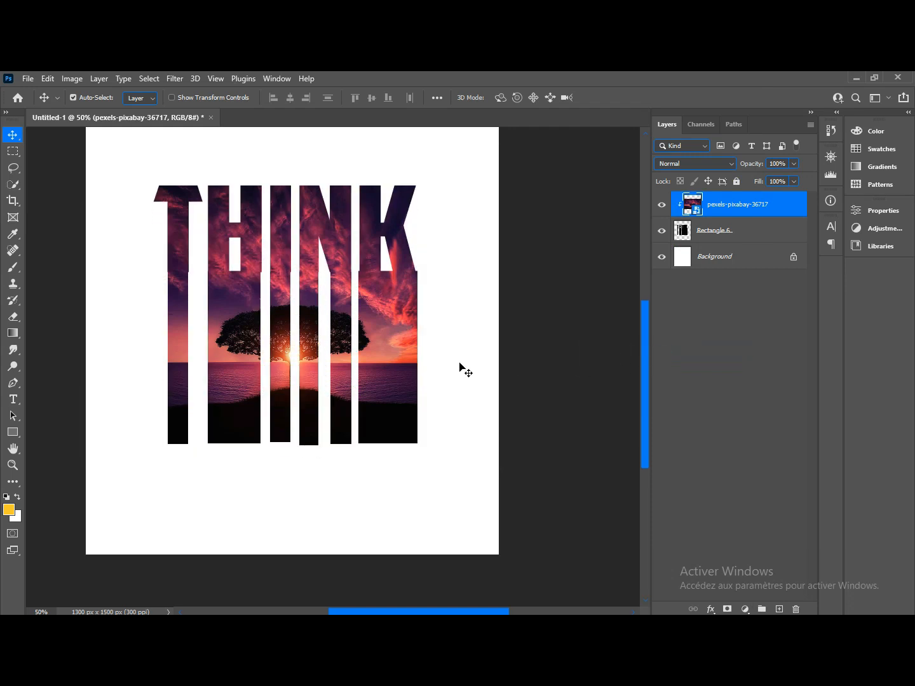
{"action": "scroll", "coordinate": [462, 368], "scroll_direction": "right", "scroll_amount": 2}
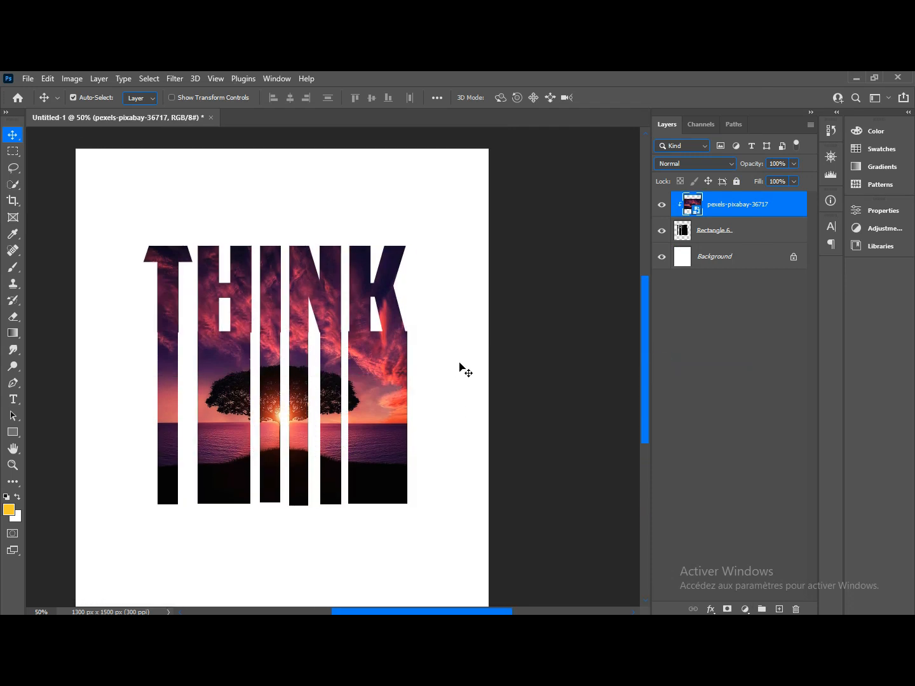
{"action": "key", "text": "ctrl+plus"}
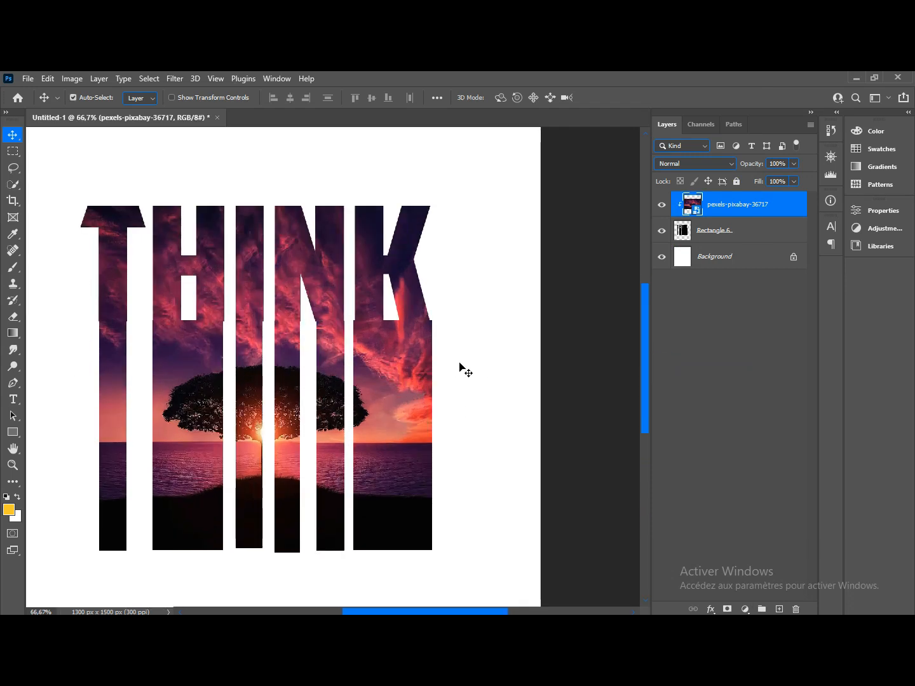
{"action": "key", "text": "ctrl+plus"}
{"action": "scroll", "coordinate": [461, 368], "scroll_direction": "left", "scroll_amount": 5}
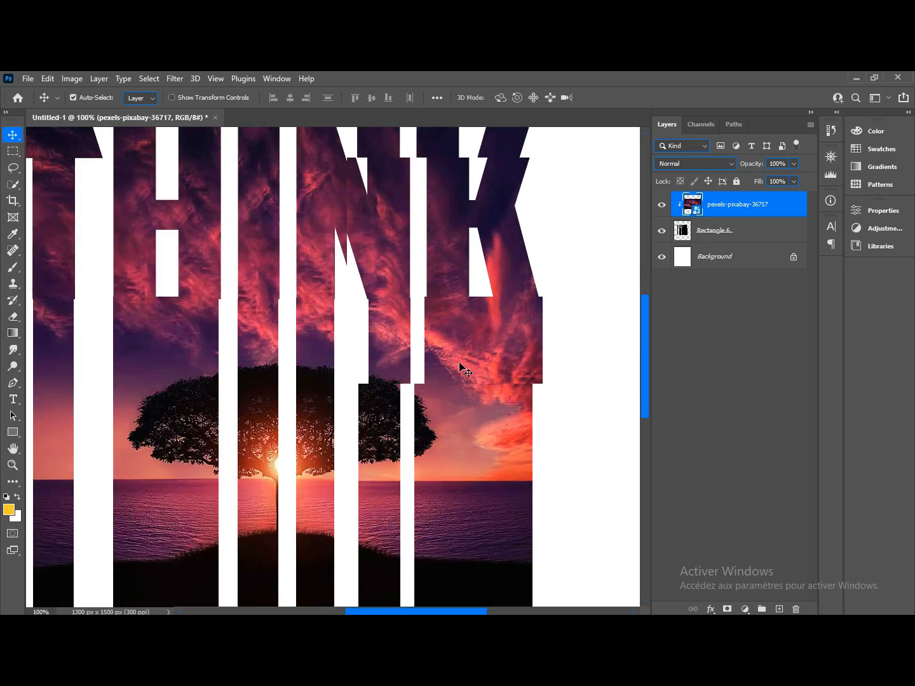
{"action": "scroll", "coordinate": [462, 367], "scroll_direction": "down", "scroll_amount": 3}
{"action": "scroll", "coordinate": [462, 368], "scroll_direction": "up", "scroll_amount": 6}
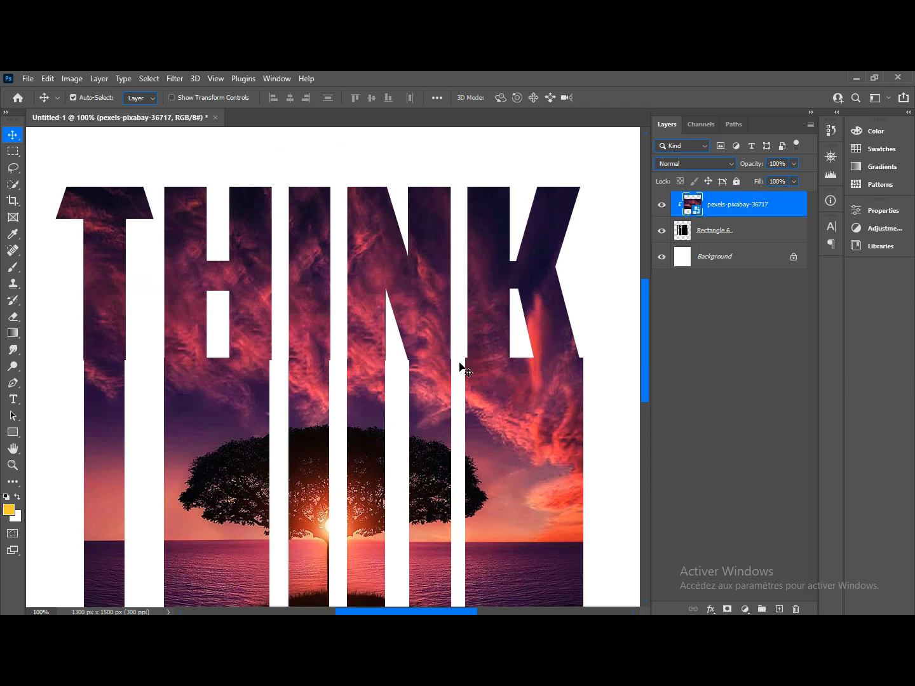
{"action": "key", "text": "ctrl+minus"}
{"action": "key", "text": "ctrl+minus"}
- Hide the pexels-pixabay-36717 layer
{"action": "left_click", "coordinate": [661, 206]}
{"action": "left_click", "coordinate": [660, 205]}
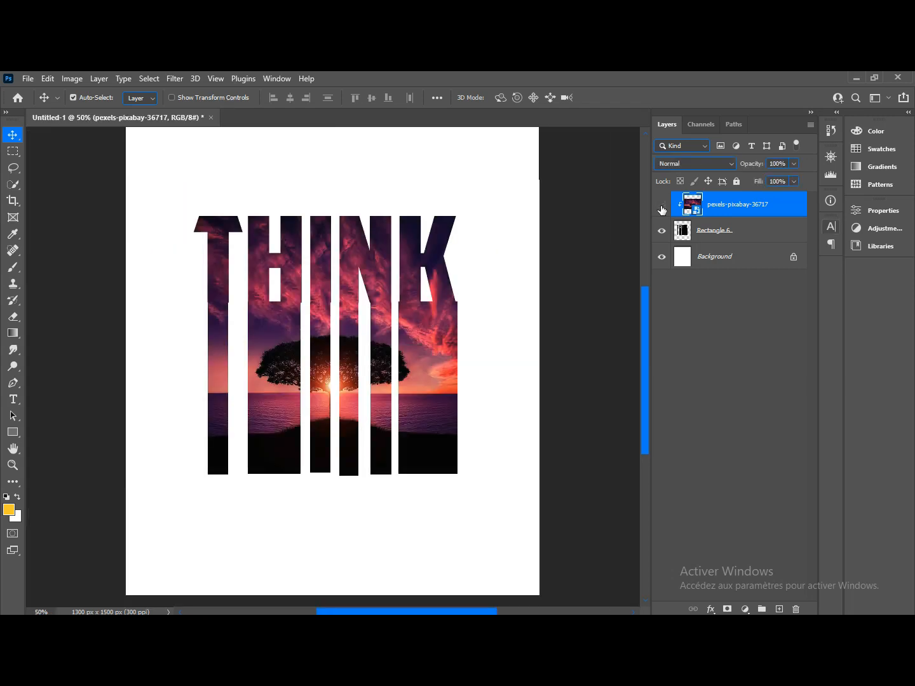
{"action": "left_click", "coordinate": [661, 205]}
- Place the fruit image pngwing.com (2) as an embedded layer directly above the Rectangle 6 layer
{"action": "left_click", "coordinate": [712, 233]}
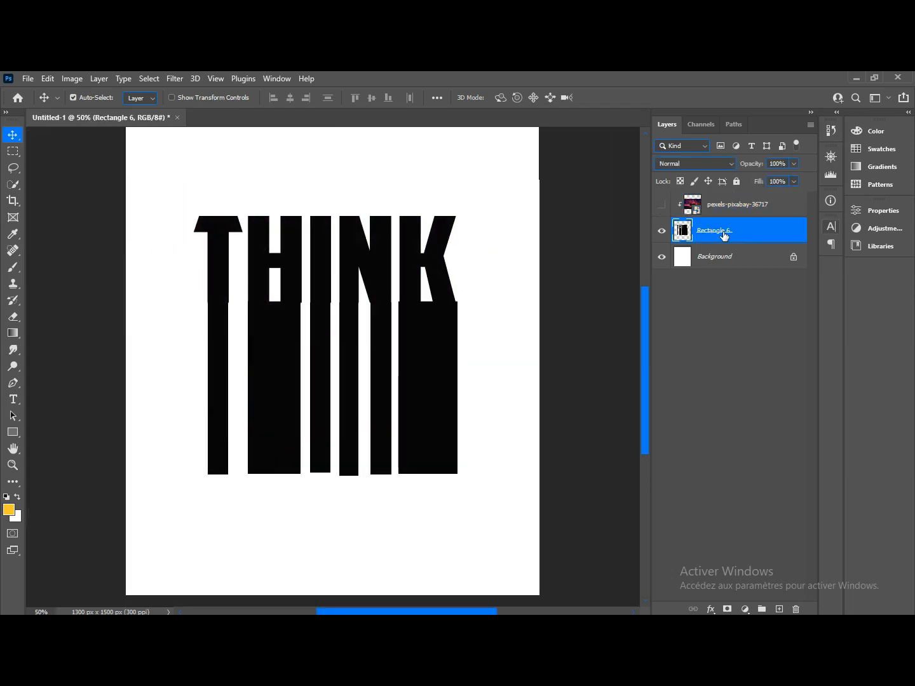
{"action": "left_click", "coordinate": [28, 78]}
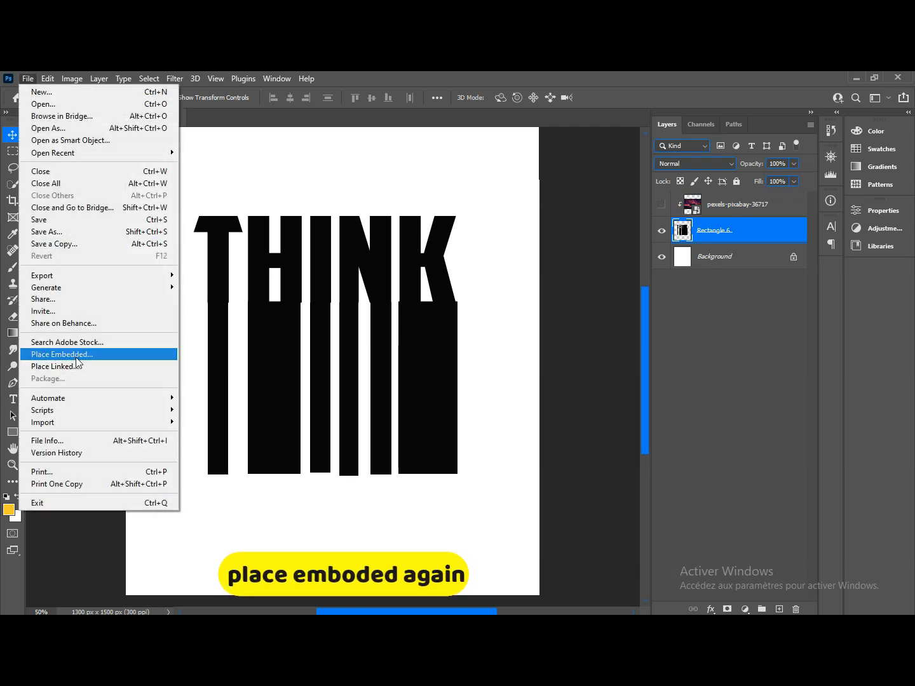
{"action": "left_click", "coordinate": [57, 354]}
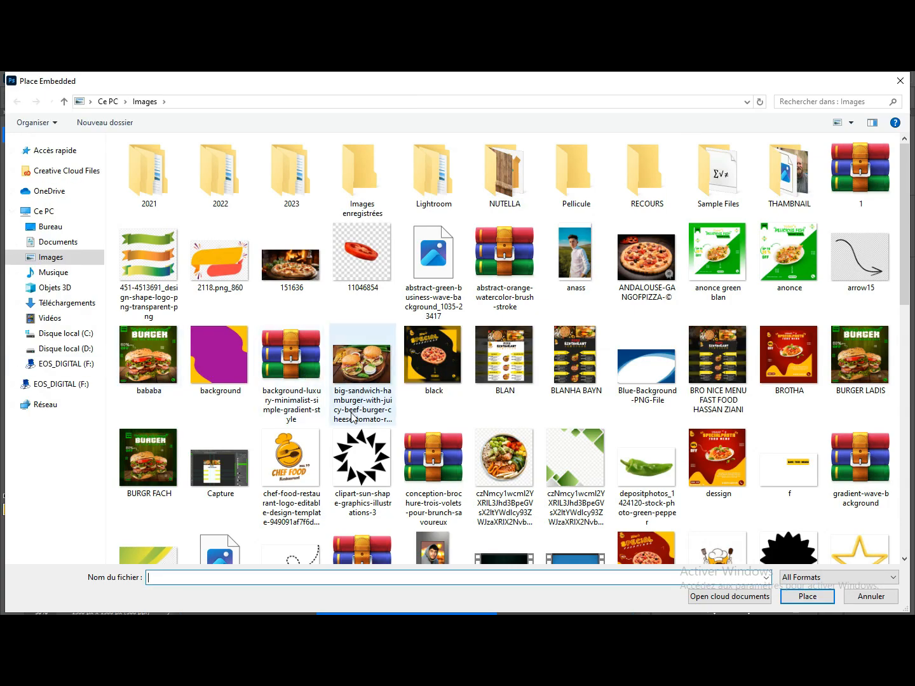
{"action": "scroll", "coordinate": [353, 418], "scroll_direction": "down", "scroll_amount": 3}
{"action": "scroll", "coordinate": [354, 418], "scroll_direction": "down", "scroll_amount": 5}
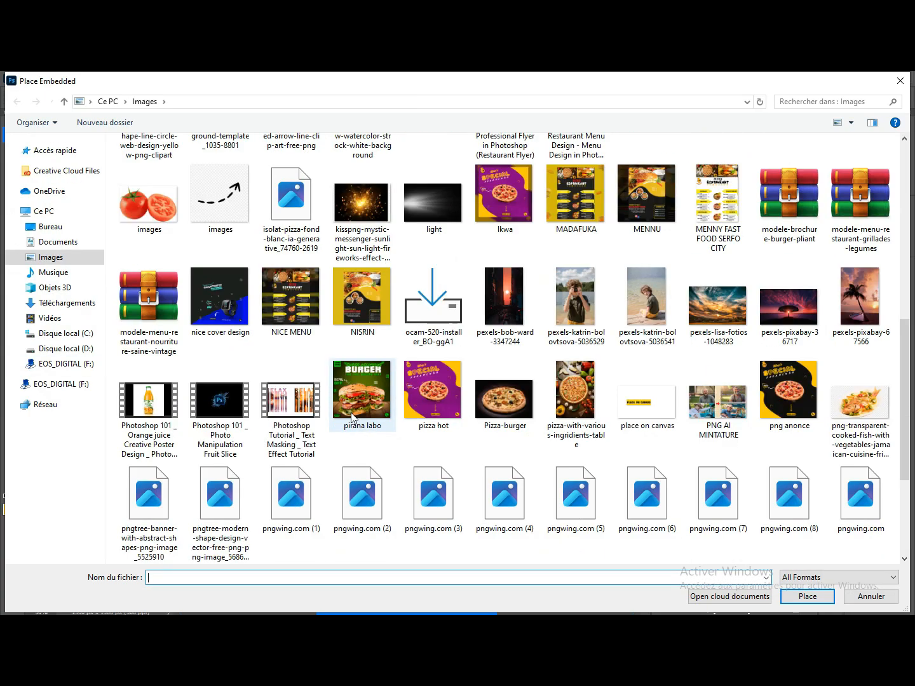
{"action": "scroll", "coordinate": [353, 417], "scroll_direction": "down", "scroll_amount": 2}
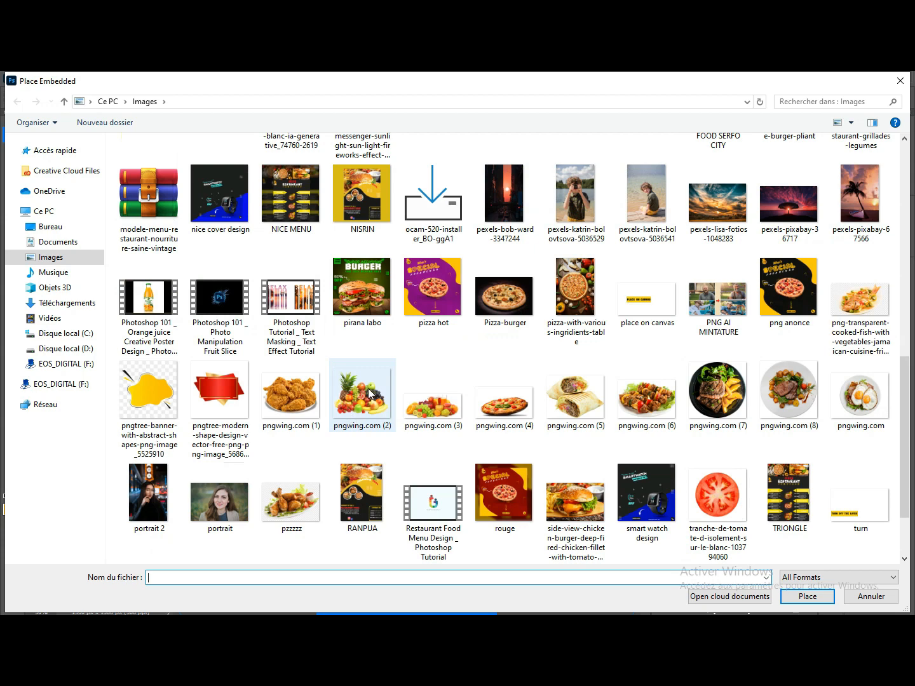
{"action": "left_click", "coordinate": [366, 397]}
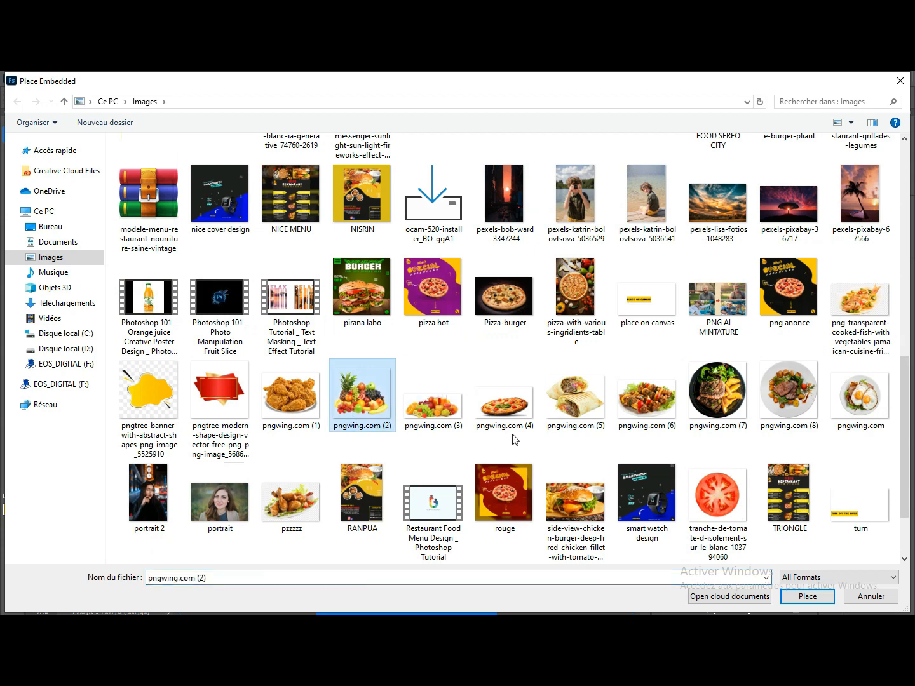
{"action": "left_click", "coordinate": [815, 600]}
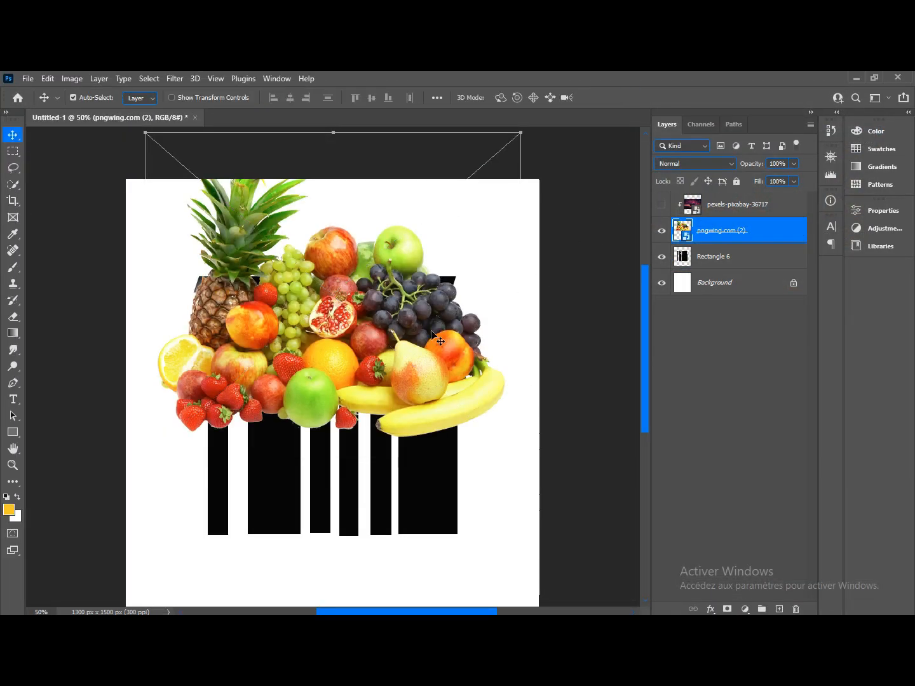
- Shift the fruit image down over the lettering and clip it to the Rectangle 6 layer
{"action": "left_click_drag", "start_coordinate": [389, 336], "coordinate": [392, 387]}
{"action": "right_click", "coordinate": [758, 232]}
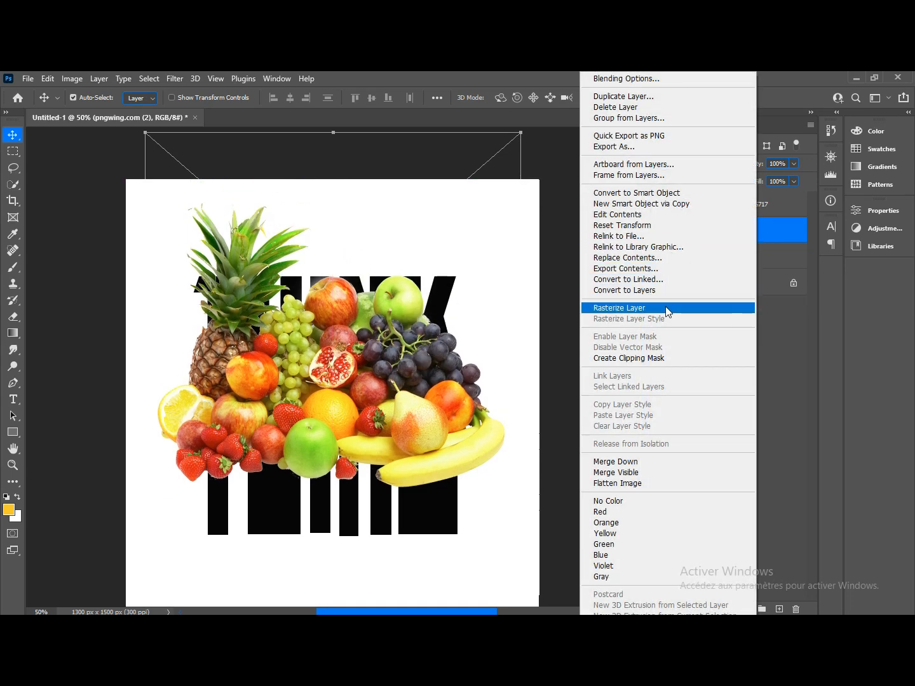
{"action": "left_click", "coordinate": [662, 359]}
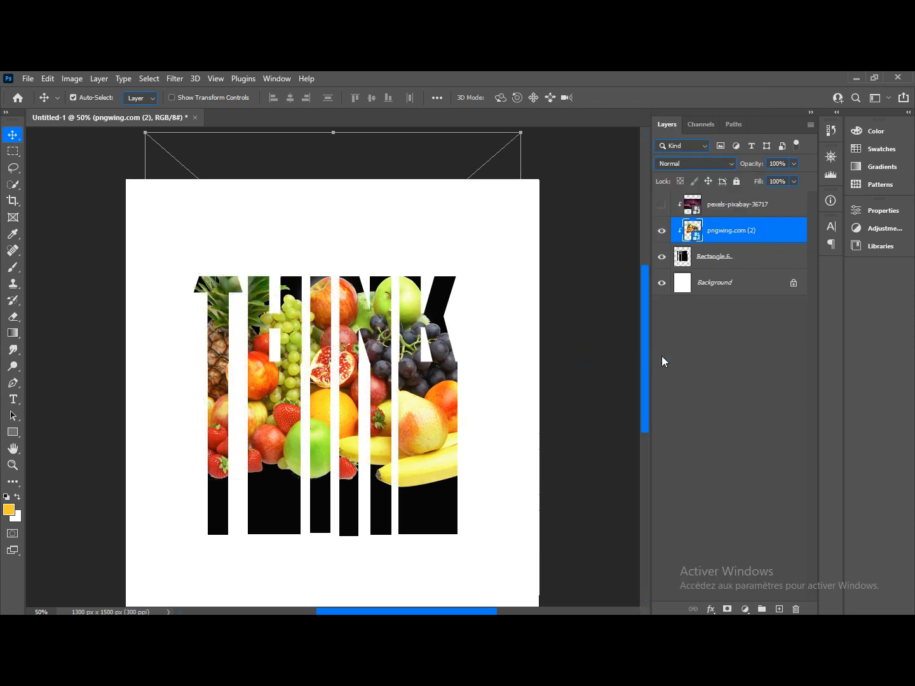
- Scale the fruit image up proportionally to about 163% so it spans the full height of the THINK letters and bars
{"action": "key", "text": "ctrl+t"}
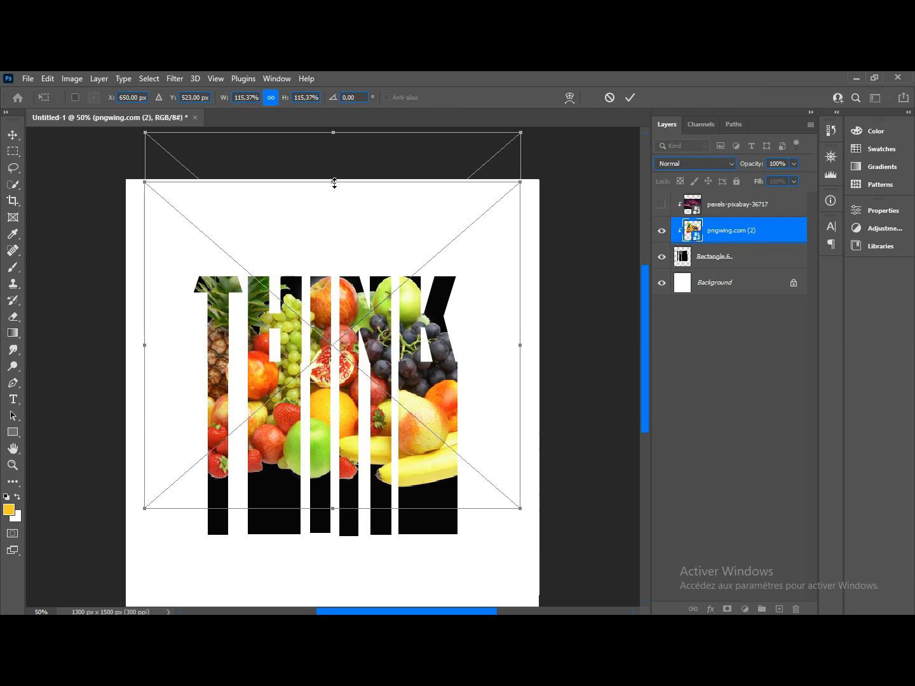
{"action": "left_click_drag", "start_coordinate": [335, 181], "coordinate": [334, 132]}
{"action": "scroll", "coordinate": [374, 544], "scroll_direction": "down", "scroll_amount": 3}
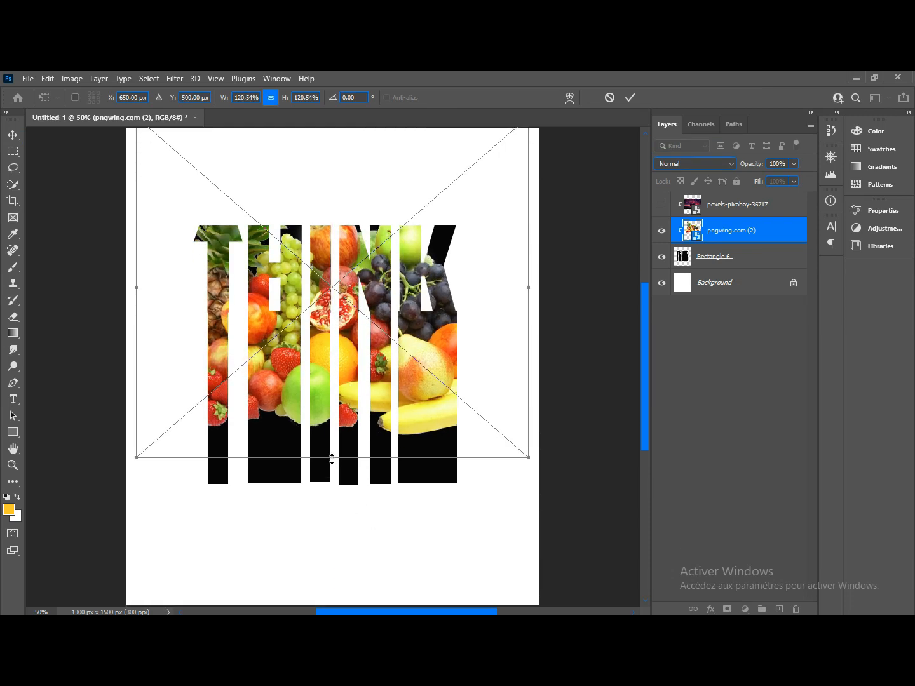
{"action": "left_click_drag", "start_coordinate": [332, 458], "coordinate": [334, 530]}
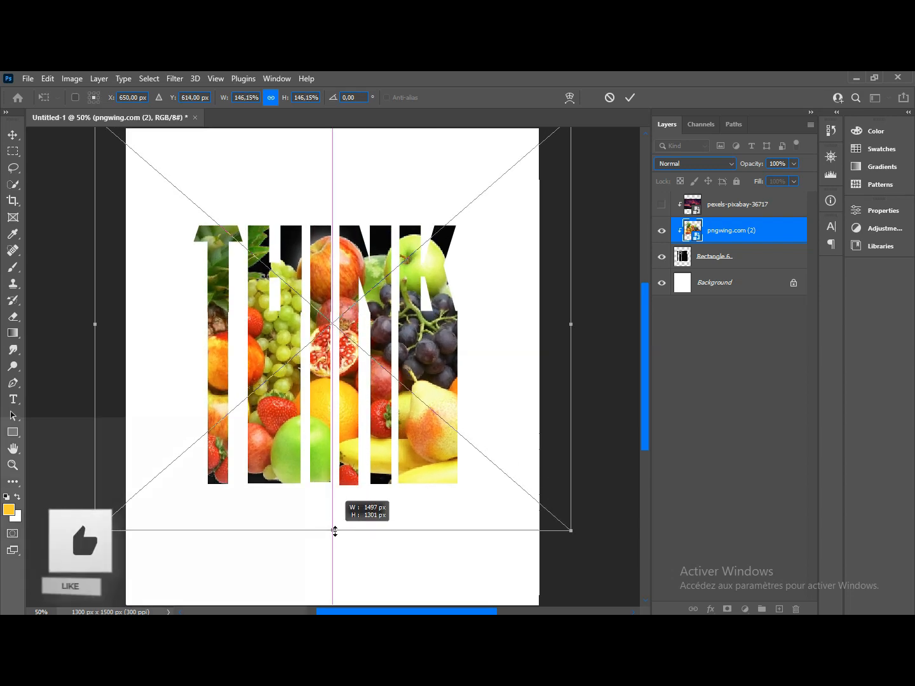
{"action": "left_click_drag", "start_coordinate": [335, 531], "coordinate": [335, 531]}
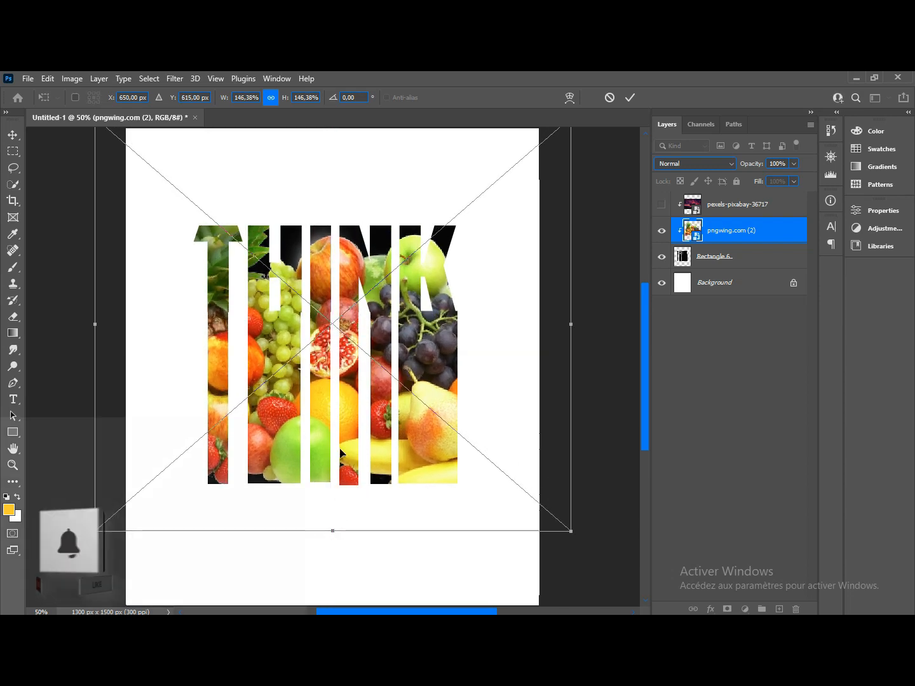
{"action": "scroll", "coordinate": [337, 230], "scroll_direction": "up", "scroll_amount": 2}
{"action": "left_click_drag", "start_coordinate": [335, 189], "coordinate": [331, 139]}
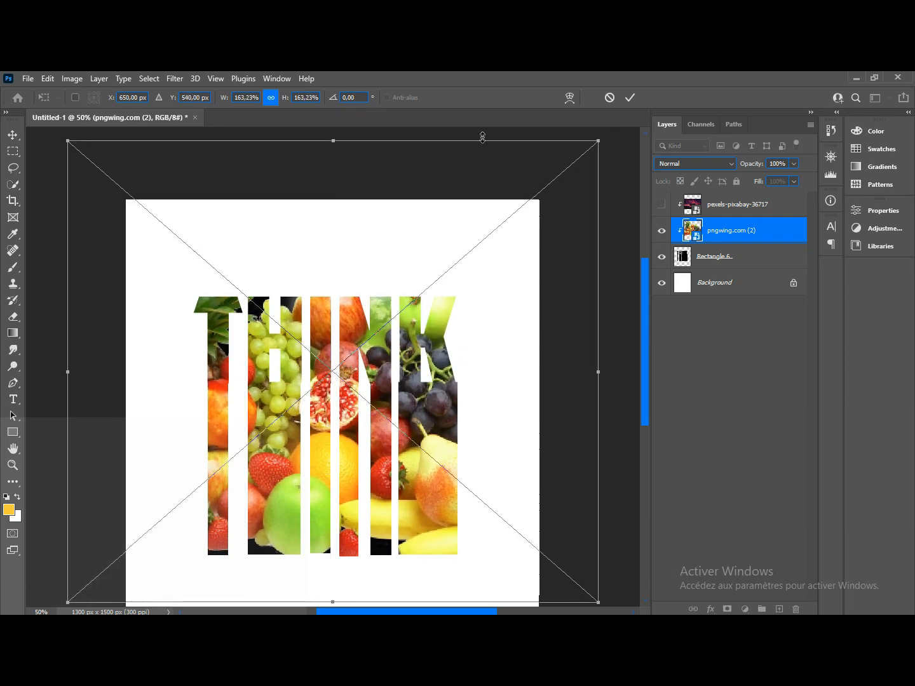
{"action": "left_click", "coordinate": [632, 100]}
- Nudge the enlarged fruit image slightly down within the lettering, and toggle the pngwing.com (2) layer off and on to compare
{"action": "scroll", "coordinate": [470, 359], "scroll_direction": "down", "scroll_amount": 1}
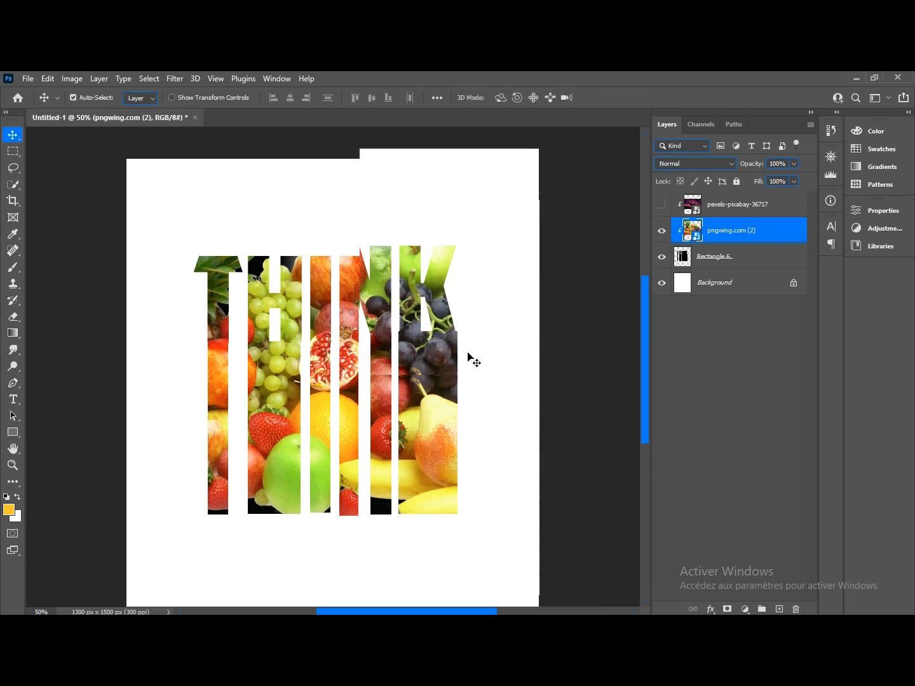
{"action": "mouse_move", "coordinate": [423, 357]}
{"action": "left_mouse_down"}
{"action": "mouse_move", "coordinate": [448, 357]}
{"action": "mouse_move", "coordinate": [385, 357]}
{"action": "mouse_move", "coordinate": [455, 354]}
{"action": "mouse_move", "coordinate": [415, 355]}
{"action": "mouse_move", "coordinate": [427, 388]}
{"action": "mouse_move", "coordinate": [438, 334]}
{"action": "mouse_move", "coordinate": [434, 362]}
{"action": "left_mouse_up"}
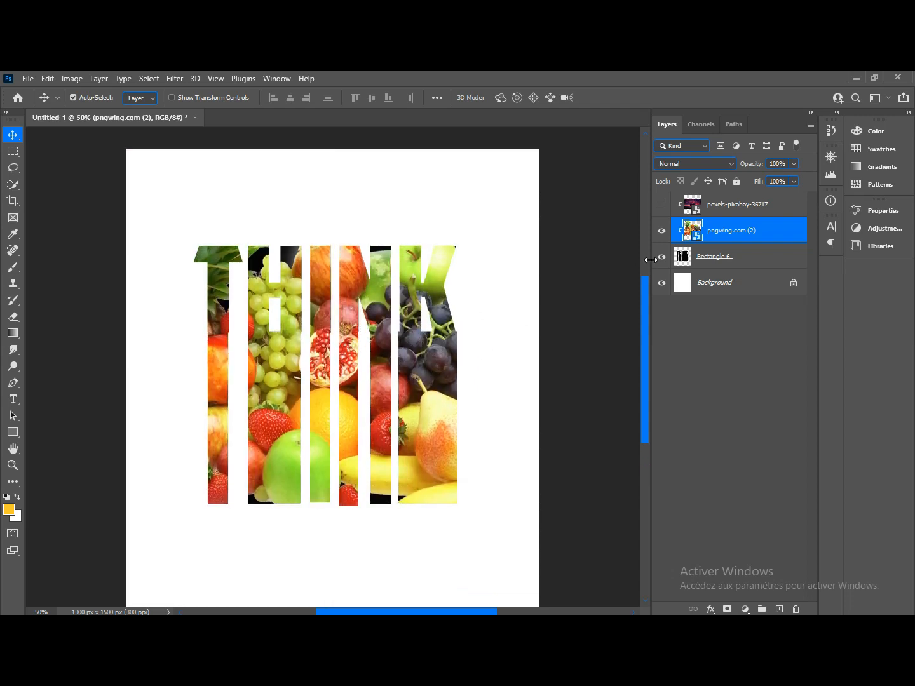
{"action": "left_click", "coordinate": [662, 235]}
{"action": "left_click", "coordinate": [662, 235]}
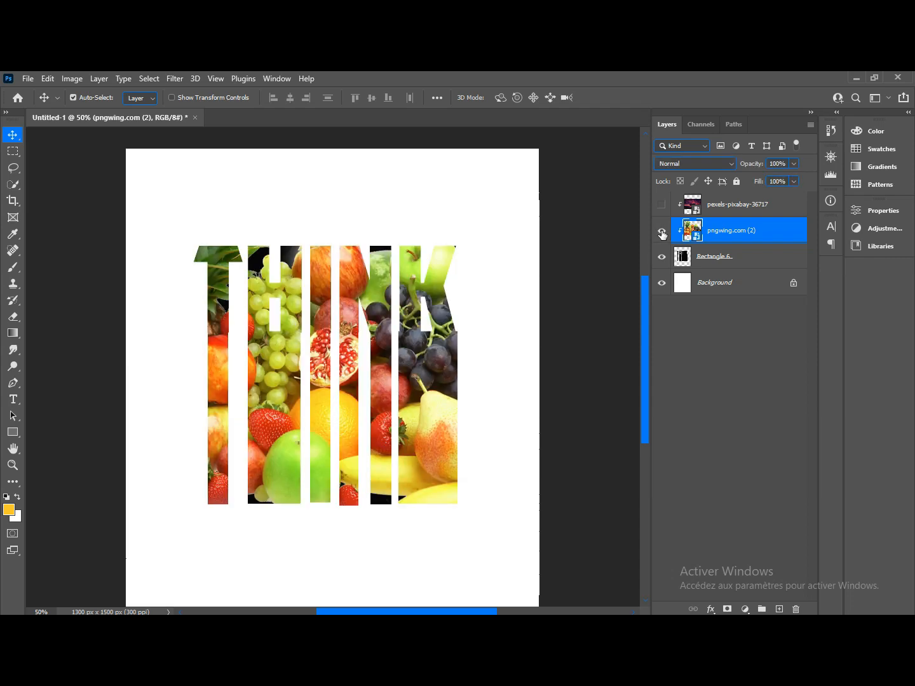